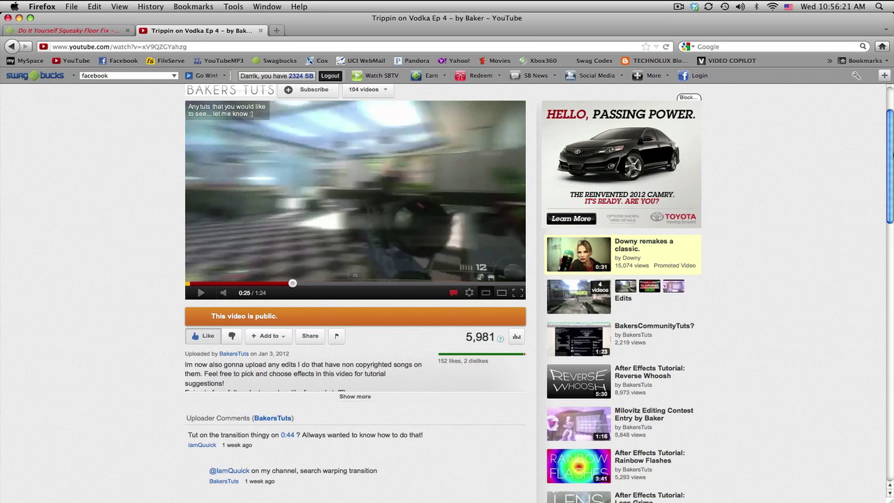
Resume the Trippin on Vodka Ep 4 video past its #ONE./ #TWO.// effect and pause at 0:32.
{"action": "scroll", "coordinate": [840, 144], "scroll_direction": "up", "scroll_amount": 2}
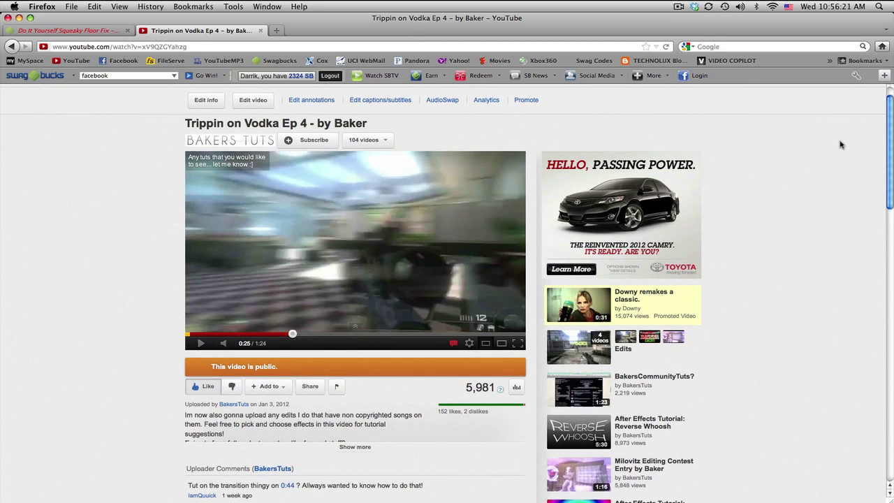
{"action": "left_click", "coordinate": [200, 342]}
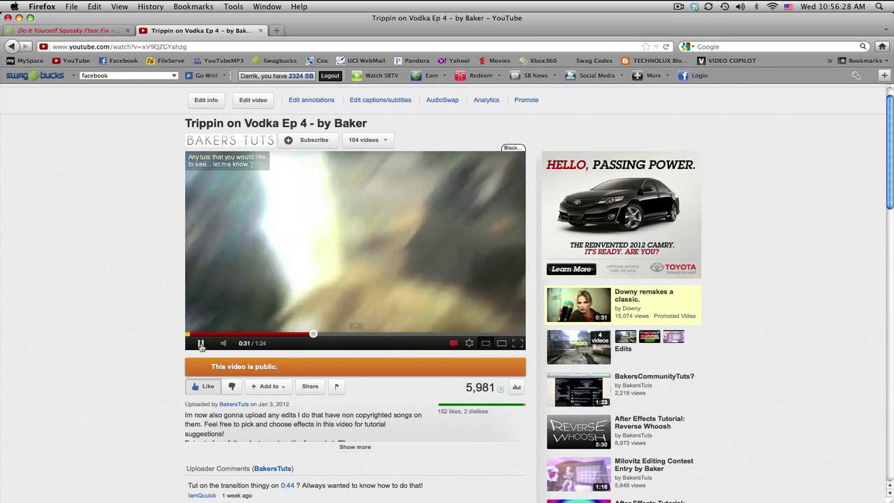
{"action": "left_click", "coordinate": [200, 343]}
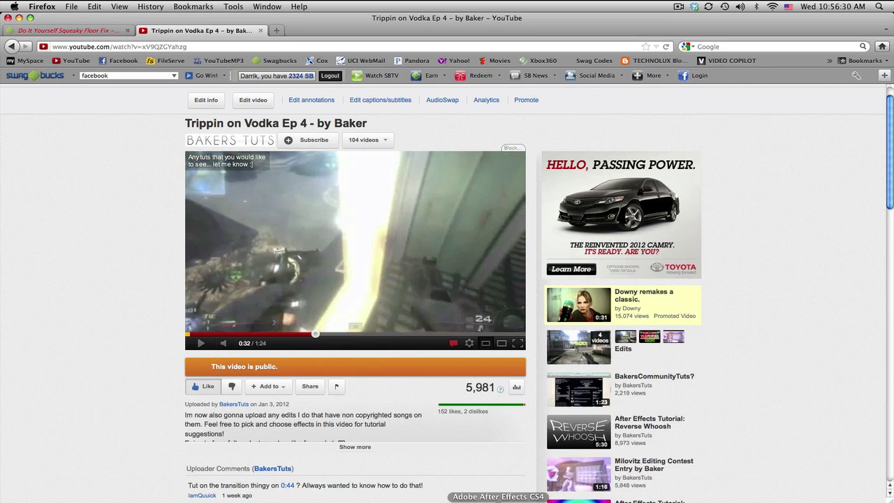
Switch to After Effects and scrub the W1200 Quad Feed timeline to the kill at 0;00;01;55.
{"action": "left_click", "coordinate": [498, 499]}
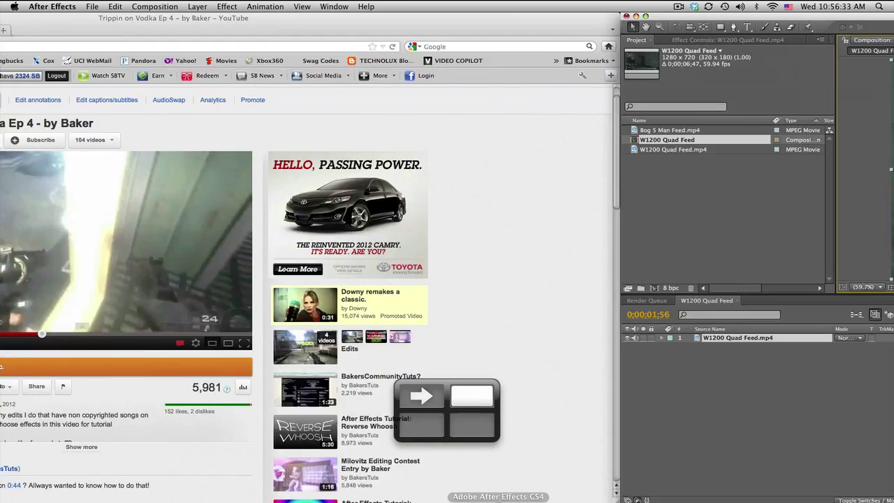
{"action": "left_click", "coordinate": [425, 318]}
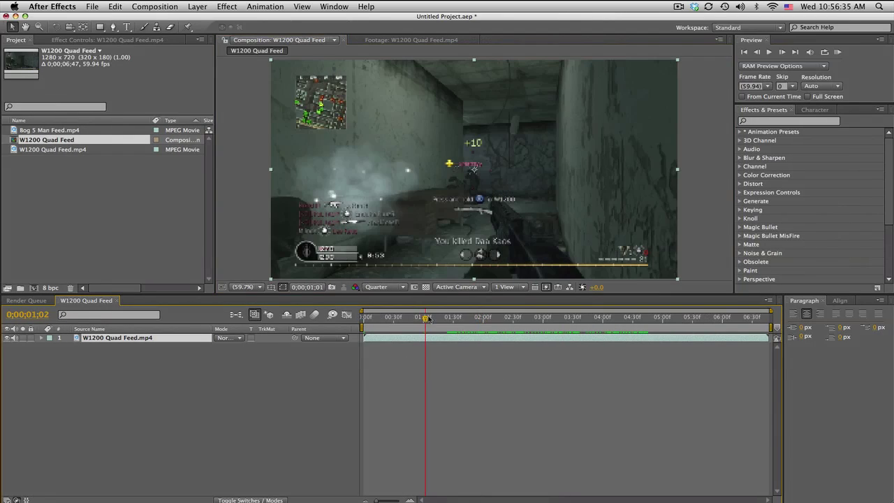
{"action": "left_click", "coordinate": [435, 317]}
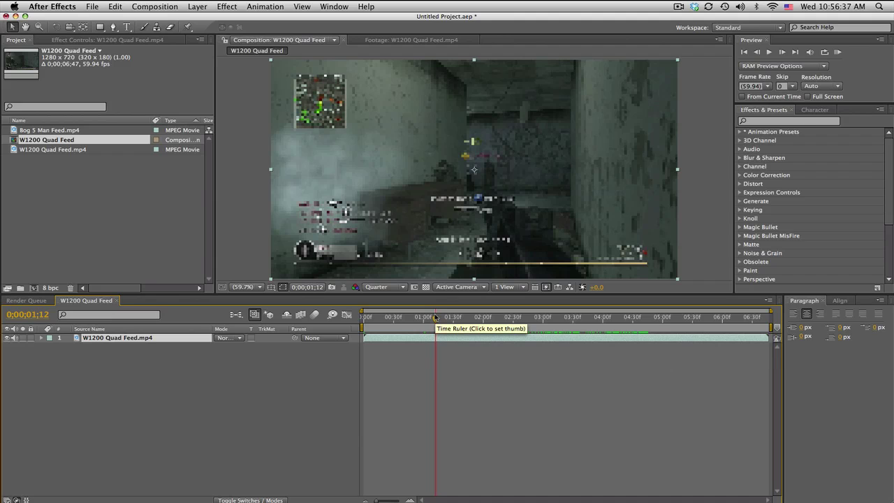
{"action": "mouse_move", "coordinate": [435, 317]}
{"action": "left_mouse_down"}
{"action": "mouse_move", "coordinate": [472, 318]}
{"action": "mouse_move", "coordinate": [448, 318]}
{"action": "left_mouse_up"}
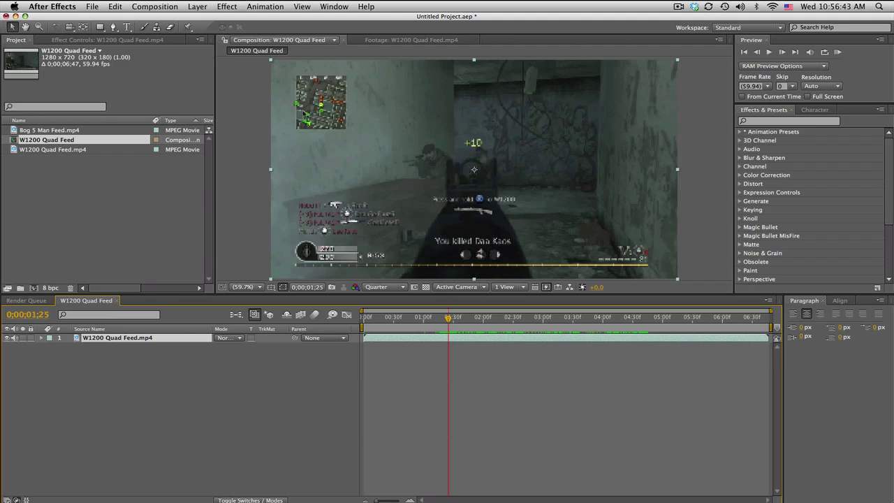
{"action": "left_click_drag", "start_coordinate": [447, 318], "coordinate": [478, 318]}
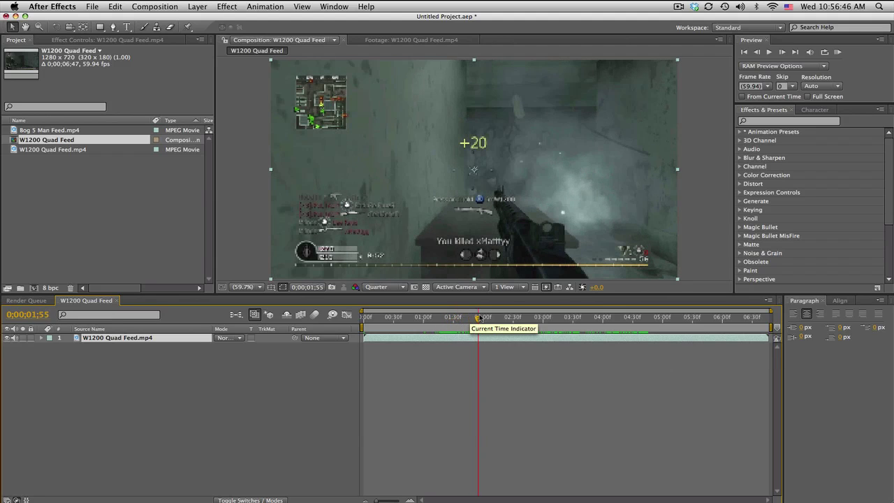
{"action": "left_click", "coordinate": [155, 6]}
{"action": "left_click", "coordinate": [159, 19]}
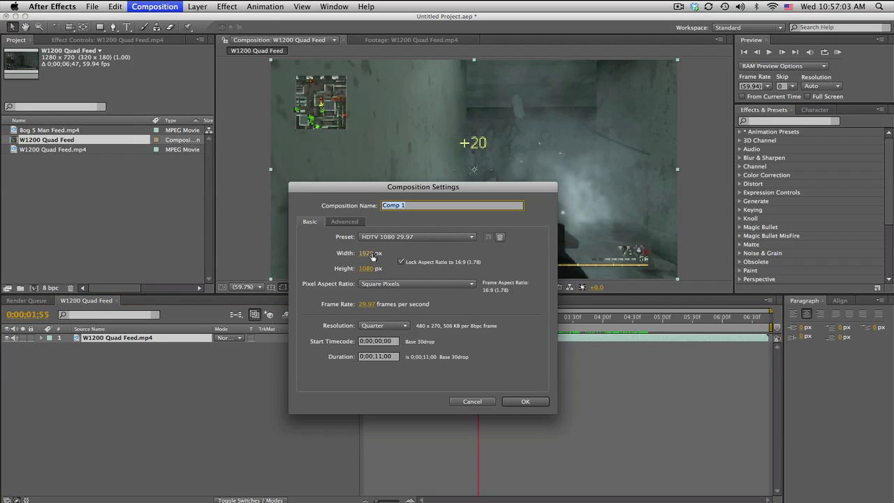
Unlock the aspect ratio and create a composition 500 px wide by 75 px high.
{"action": "left_click", "coordinate": [402, 261]}
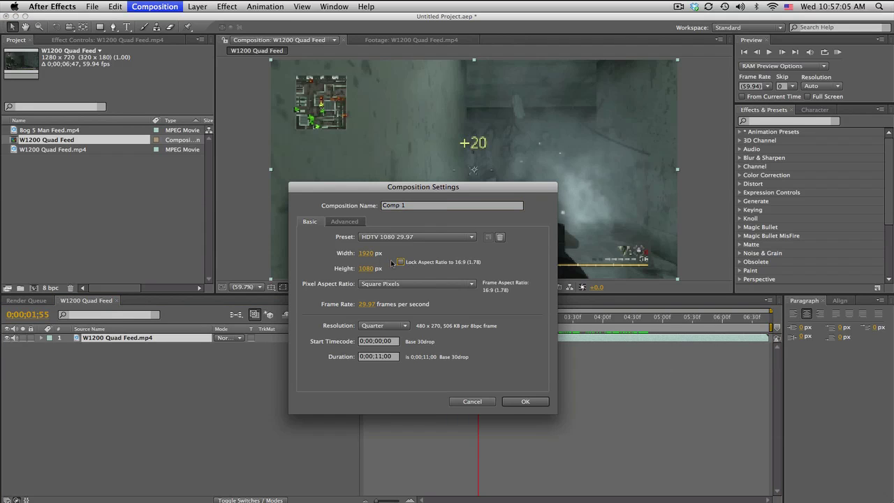
{"action": "left_click", "coordinate": [370, 254]}
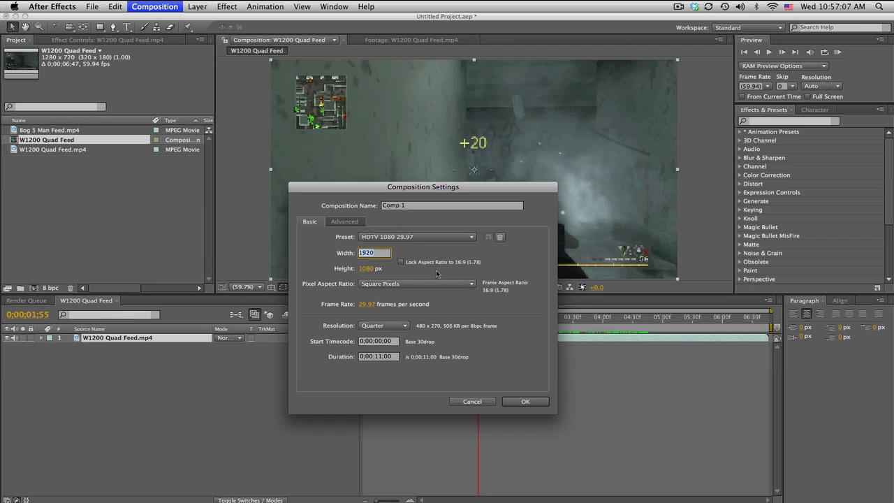
{"action": "type", "text": "500"}
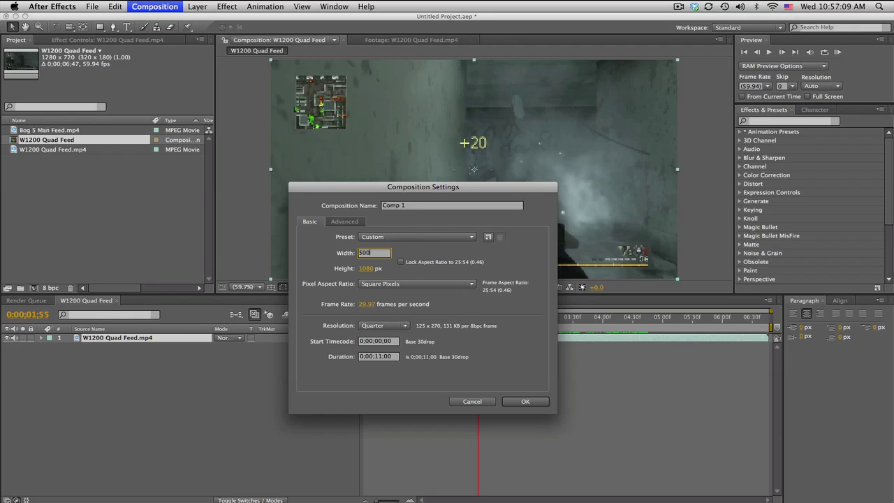
{"action": "key", "text": "Tab"}
{"action": "type", "text": "75"}
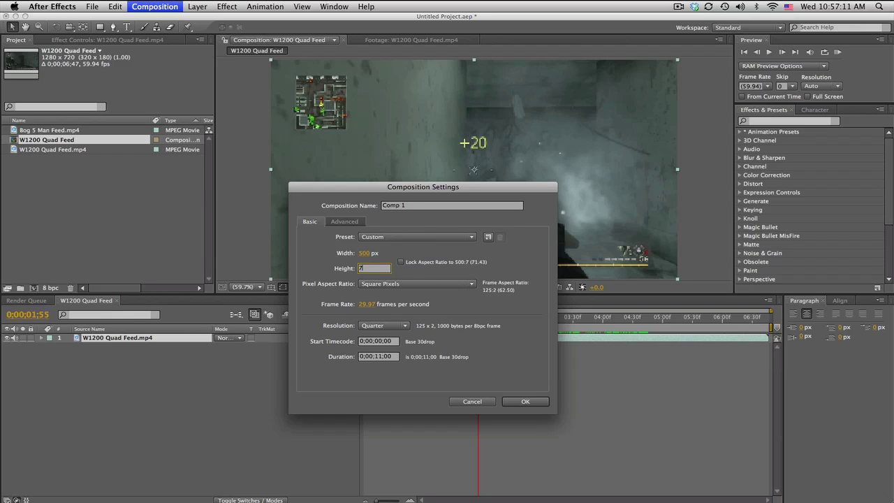
{"action": "left_click", "coordinate": [525, 401]}
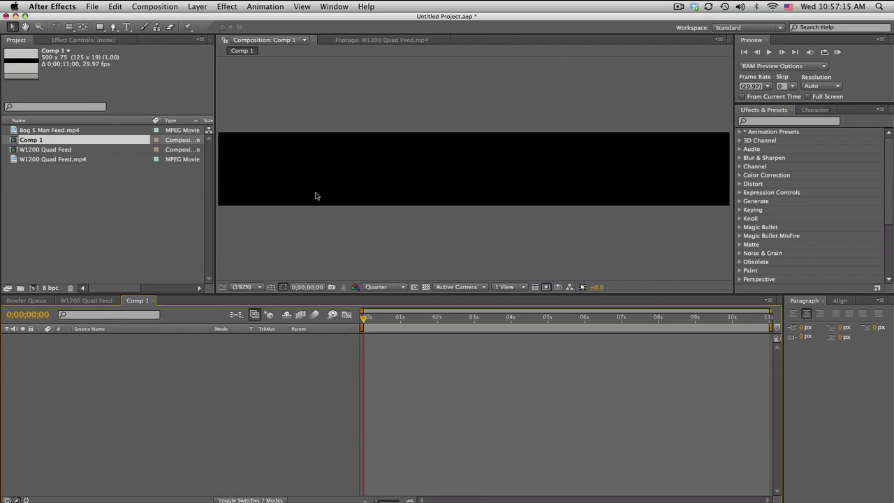
Set the Character panel font to Bebas at 75 px for new text.
{"action": "left_click", "coordinate": [126, 27]}
{"action": "left_click", "coordinate": [402, 182]}
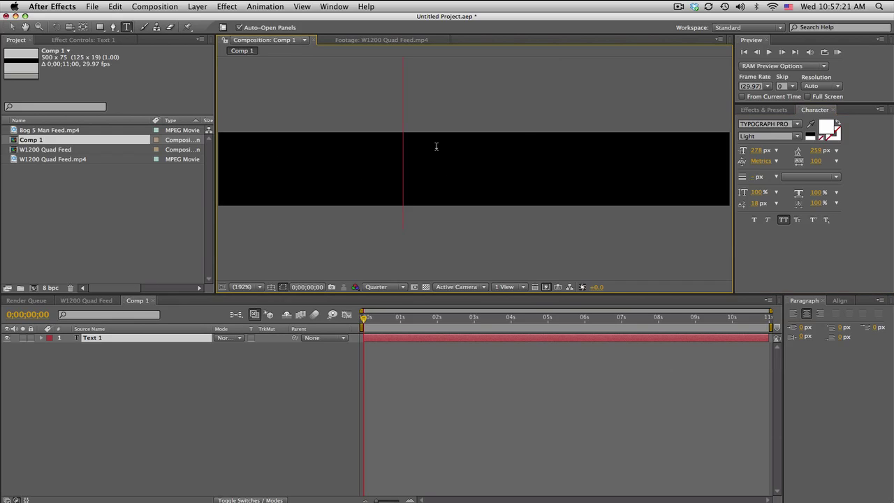
{"action": "left_click", "coordinate": [754, 127]}
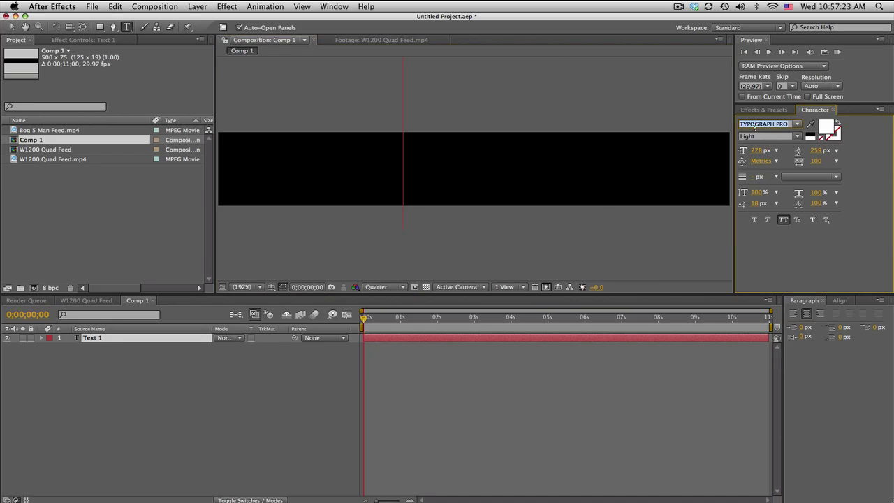
{"action": "type", "text": "Bebas"}
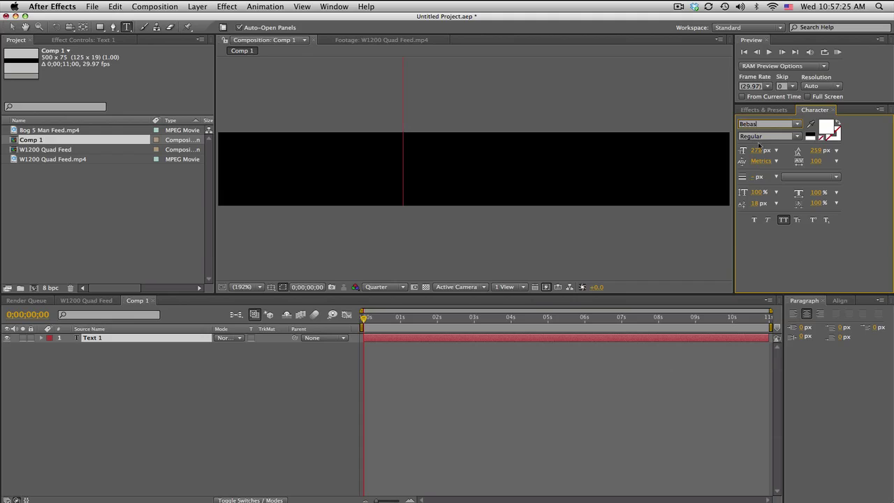
{"action": "left_click", "coordinate": [758, 150]}
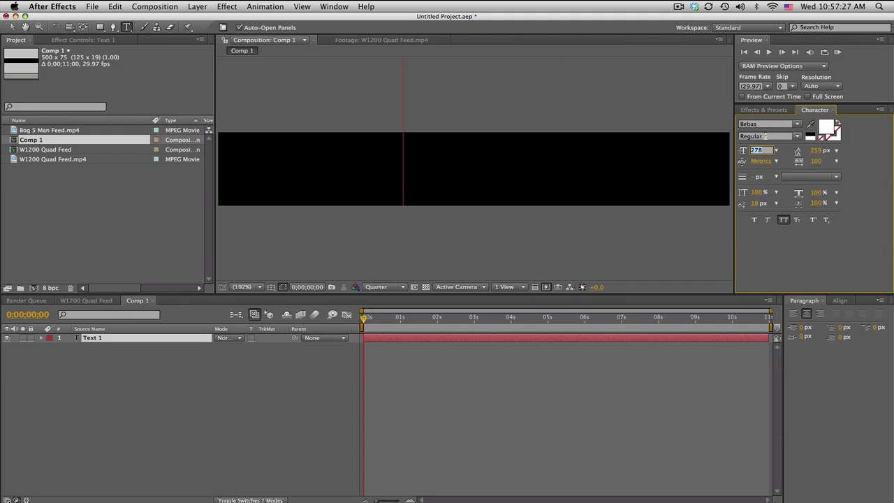
{"action": "type", "text": "75"}
{"action": "key", "text": "Return"}
{"action": "key", "text": "v"}
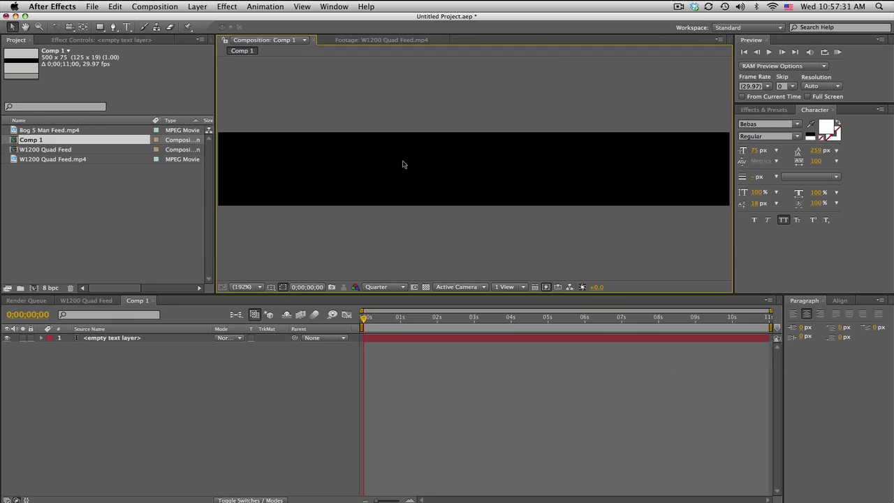
Type ONE as a new text layer in Comp 1.
{"action": "double_click", "coordinate": [112, 340]}
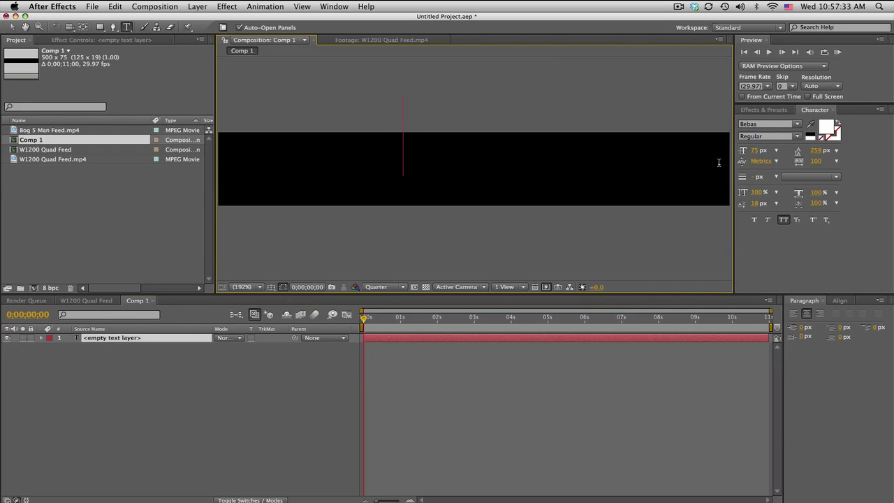
{"action": "type", "text": "ONE"}
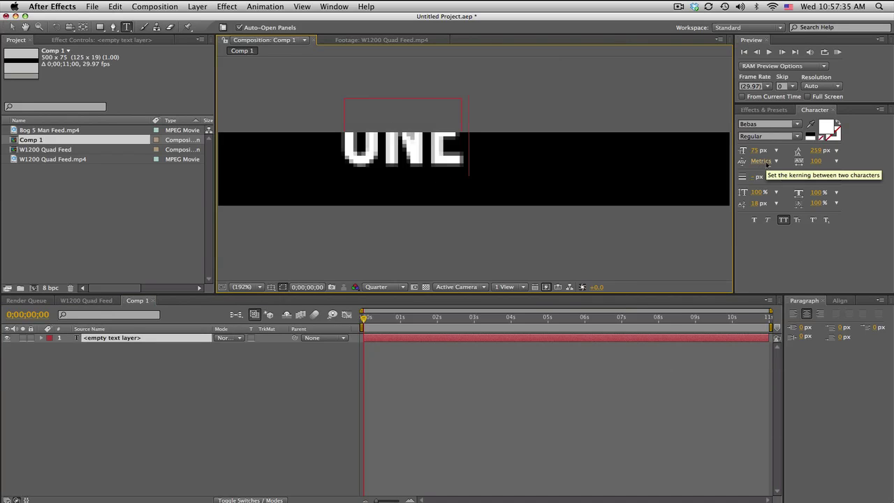
{"action": "left_click", "coordinate": [12, 26]}
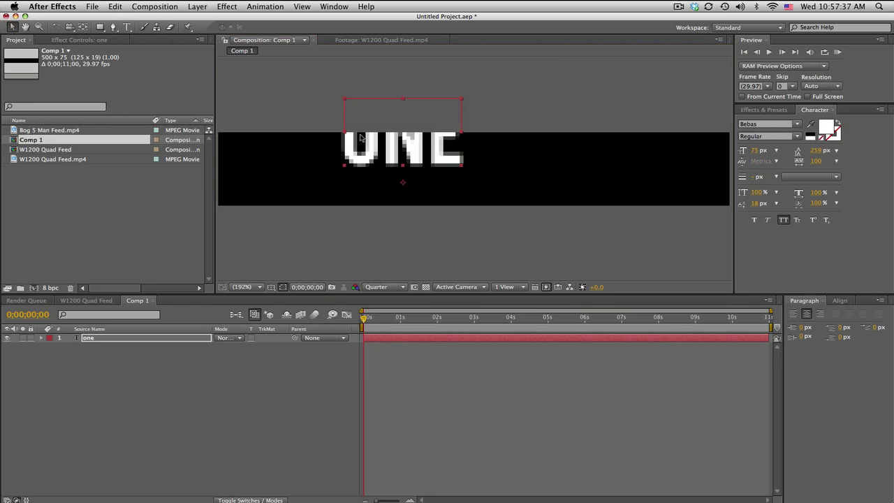
Nudge the ONE text lower-right and set the viewer resolution to Full.
{"action": "left_click_drag", "start_coordinate": [403, 171], "coordinate": [414, 185]}
{"action": "left_click", "coordinate": [384, 286]}
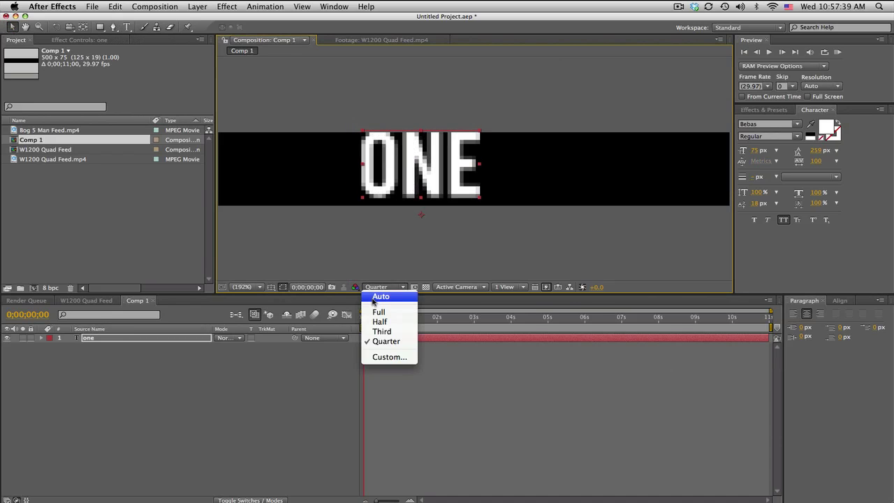
{"action": "left_click", "coordinate": [377, 309]}
Edit the text to read #ONE./ and drag the label toward the right edge.
{"action": "double_click", "coordinate": [404, 179]}
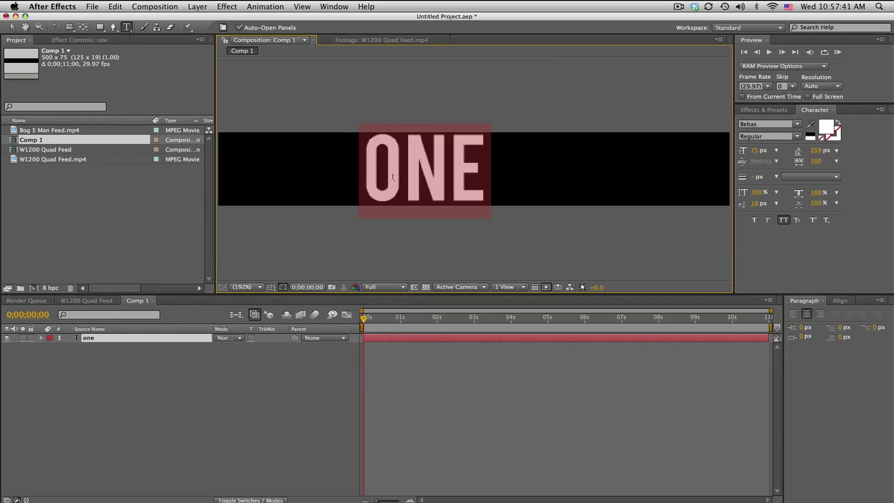
{"action": "left_click", "coordinate": [377, 180]}
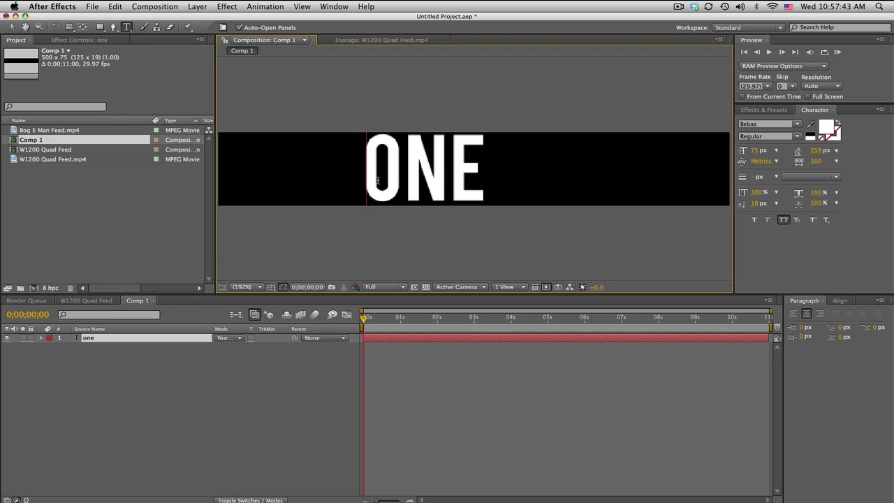
{"action": "type", "text": "#"}
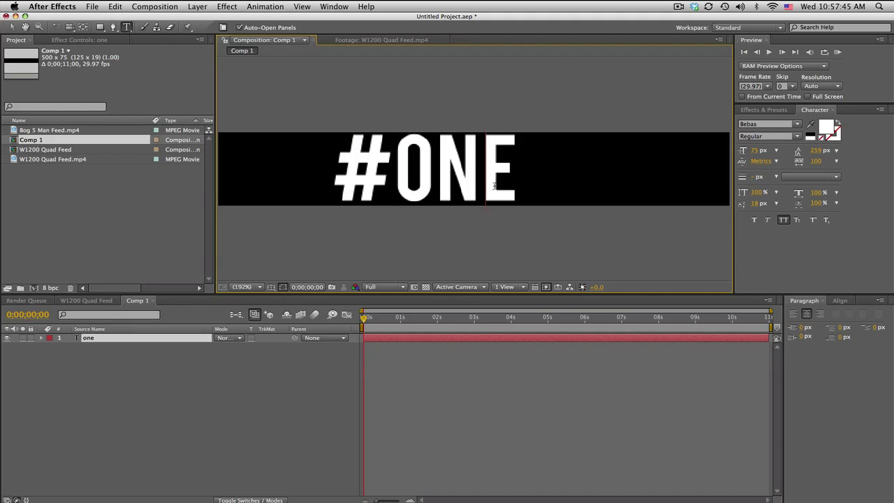
{"action": "left_click", "coordinate": [505, 185]}
{"action": "type", "text": "./"}
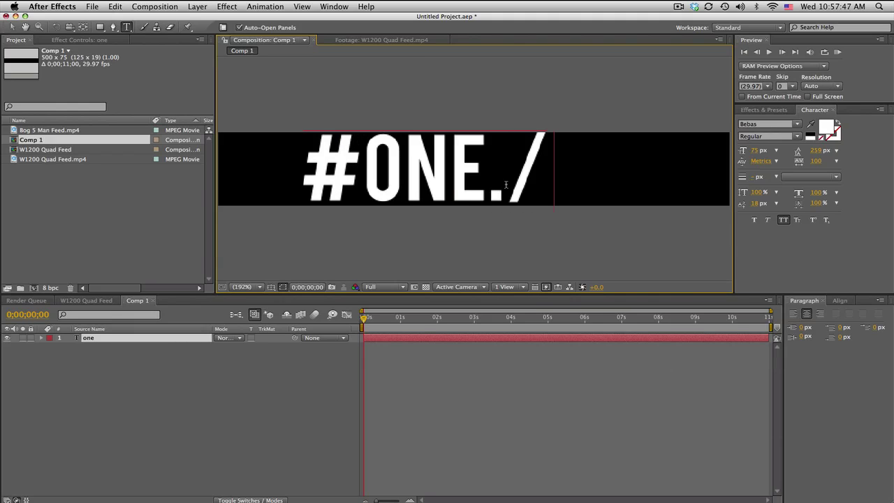
{"action": "left_click", "coordinate": [12, 27]}
{"action": "left_click_drag", "start_coordinate": [458, 183], "coordinate": [634, 187]}
Right-align the #ONE./ text and move the label to the comp's right edge.
{"action": "double_click", "coordinate": [611, 184]}
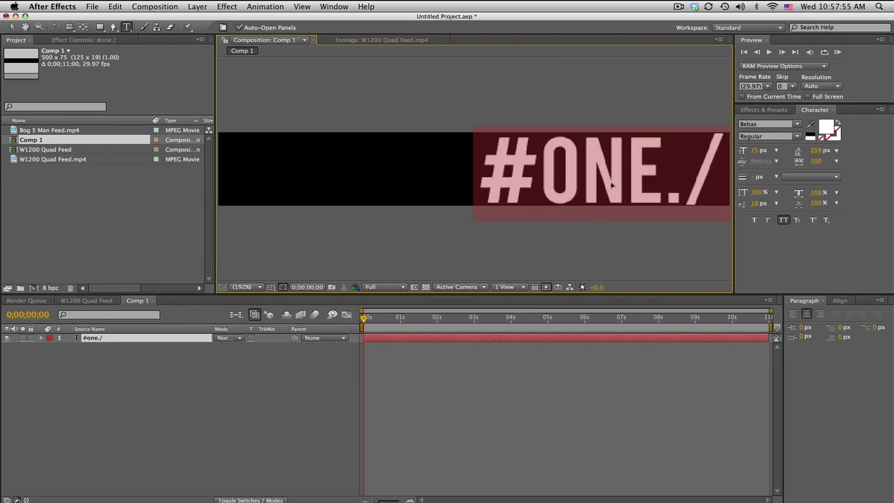
{"action": "left_click", "coordinate": [820, 316]}
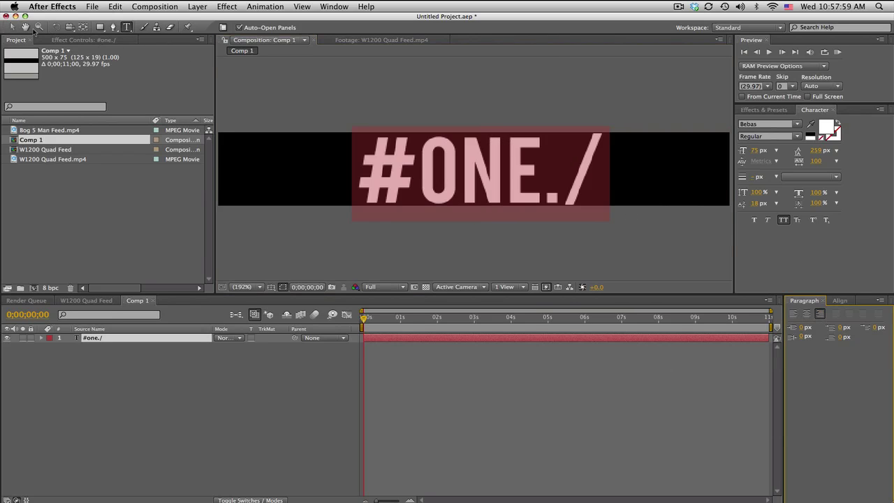
{"action": "left_click", "coordinate": [11, 26]}
{"action": "left_click_drag", "start_coordinate": [451, 172], "coordinate": [573, 173]}
Remove stray letters and resize the whole #ONE./ text to 70 px.
{"action": "double_click", "coordinate": [573, 174]}
{"action": "left_click", "coordinate": [554, 180]}
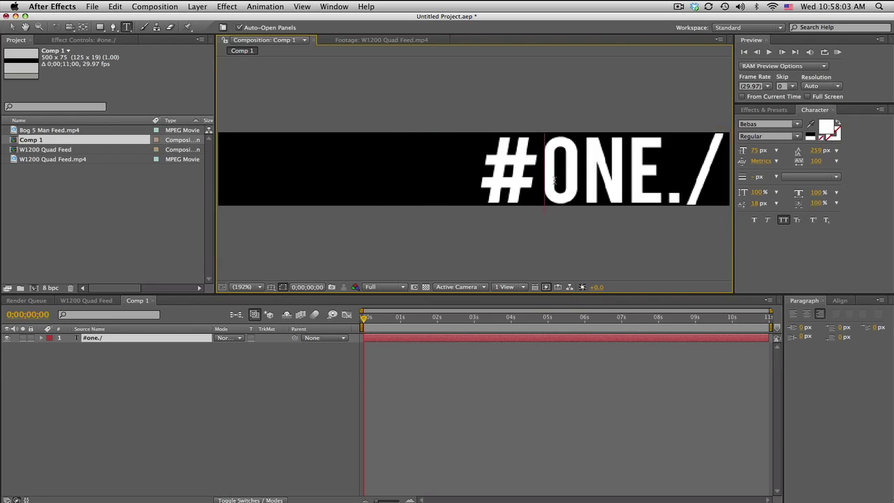
{"action": "type", "text": "dhsfgds"}
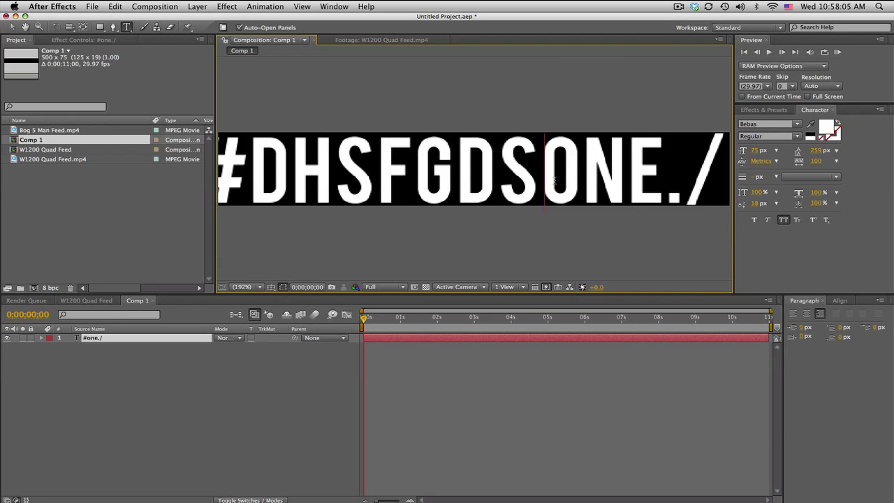
{"action": "key", "text": "BackSpace"}
{"action": "key", "text": "BackSpace"}
{"action": "key", "text": "BackSpace"}
{"action": "key", "text": "BackSpace"}
{"action": "key", "text": "BackSpace"}
{"action": "key", "text": "BackSpace"}
{"action": "key", "text": "BackSpace"}
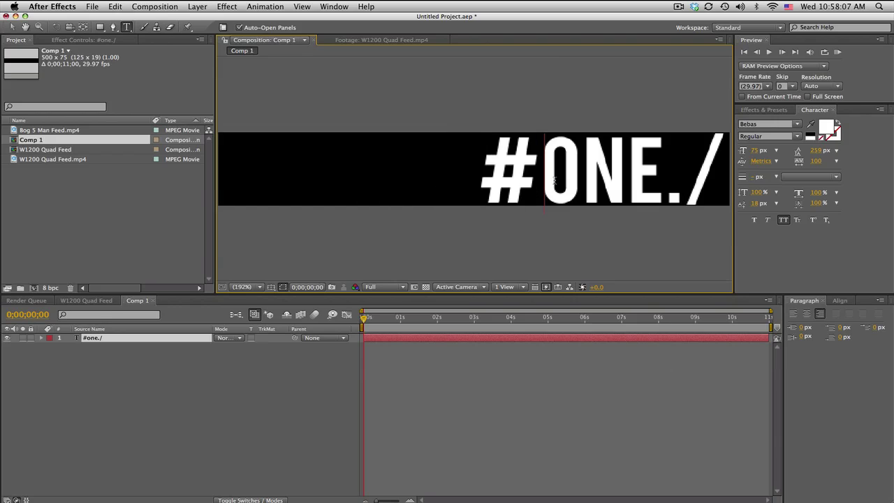
{"action": "left_click_drag", "start_coordinate": [501, 187], "coordinate": [726, 183]}
{"action": "left_click", "coordinate": [754, 150]}
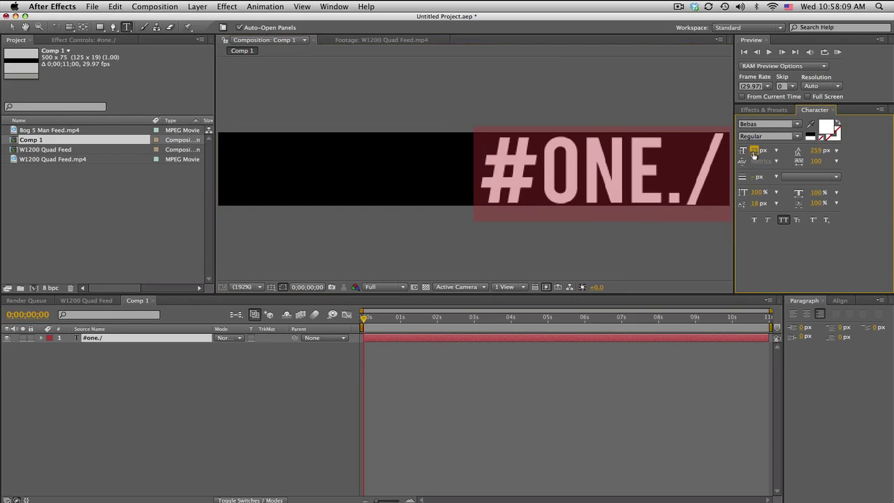
{"action": "type", "text": "70"}
{"action": "key", "text": "Return"}
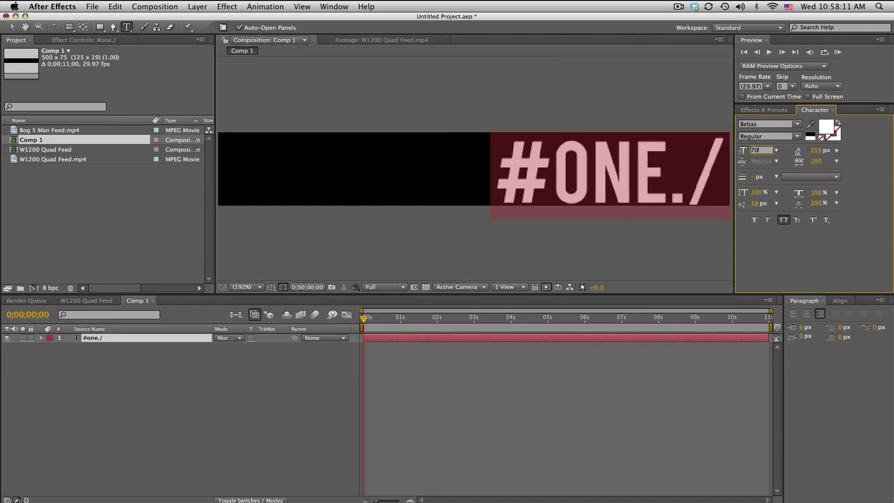
{"action": "left_click", "coordinate": [12, 27]}
{"action": "left_click", "coordinate": [583, 174]}
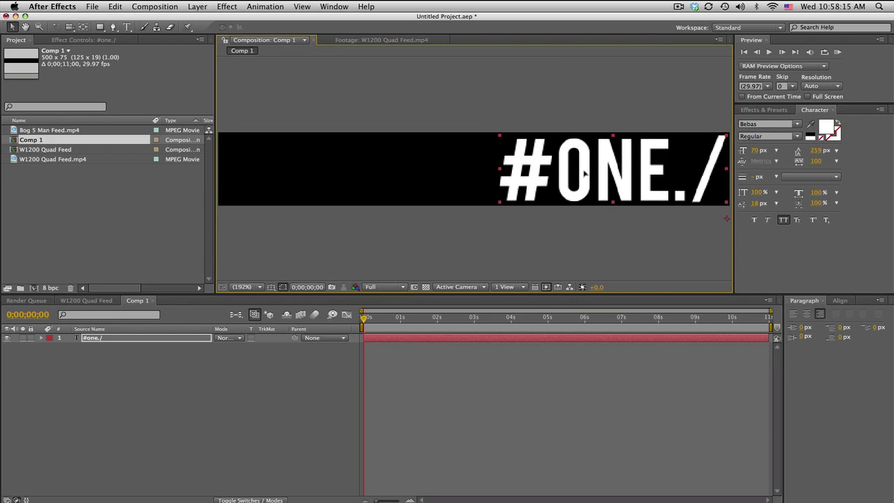
Deselect the text layer and bring up Comp 1's Composition Settings with Cmd+K.
{"action": "left_click", "coordinate": [611, 368]}
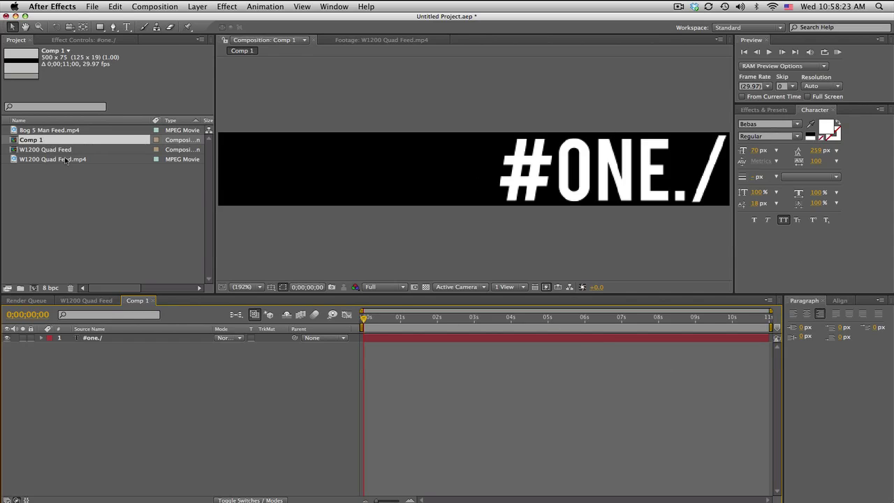
{"action": "key", "text": "super+k"}
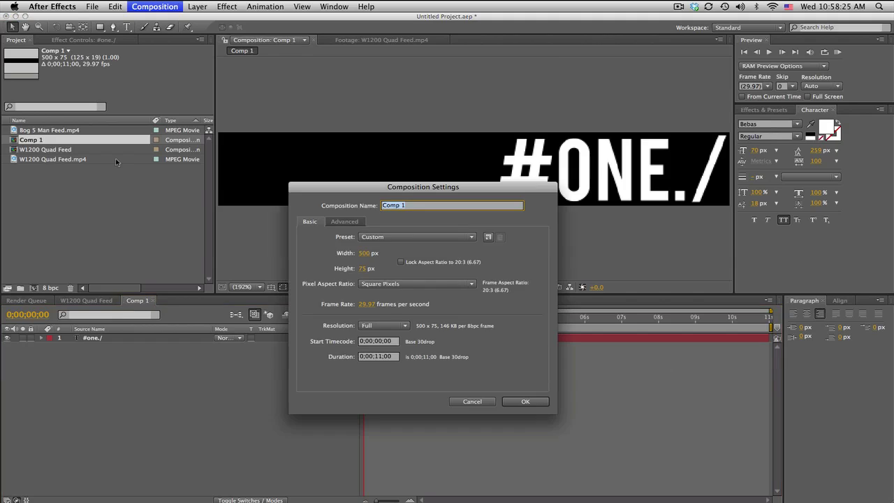
Rename Comp 1 to numberone and duplicate it in the Project panel.
{"action": "type", "text": "numberone"}
{"action": "key", "text": "Return"}
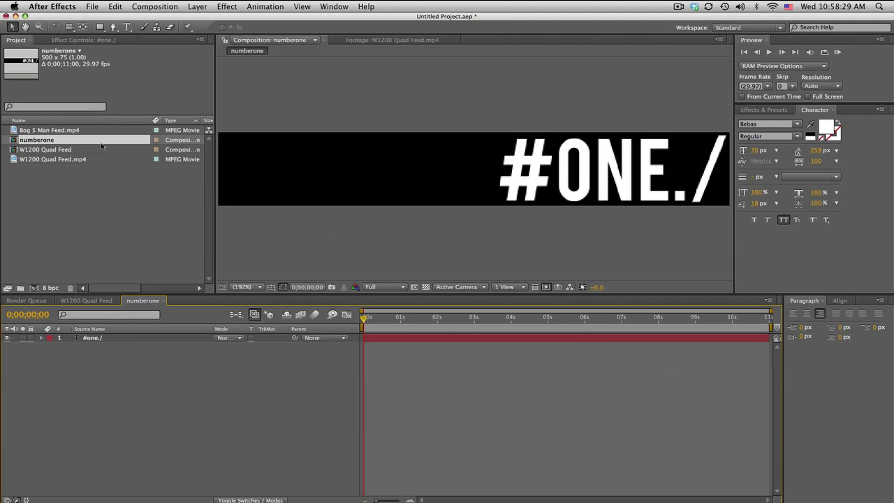
{"action": "left_click", "coordinate": [47, 149]}
{"action": "left_click", "coordinate": [44, 141]}
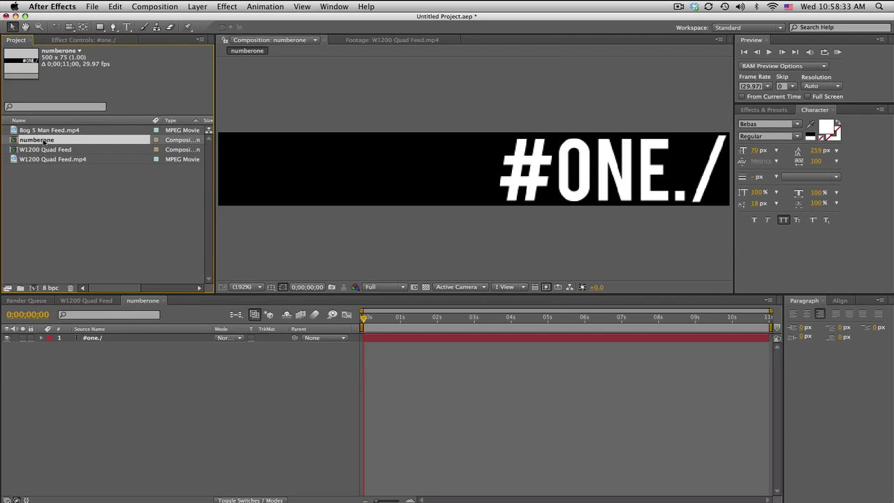
{"action": "key", "text": "super+d"}
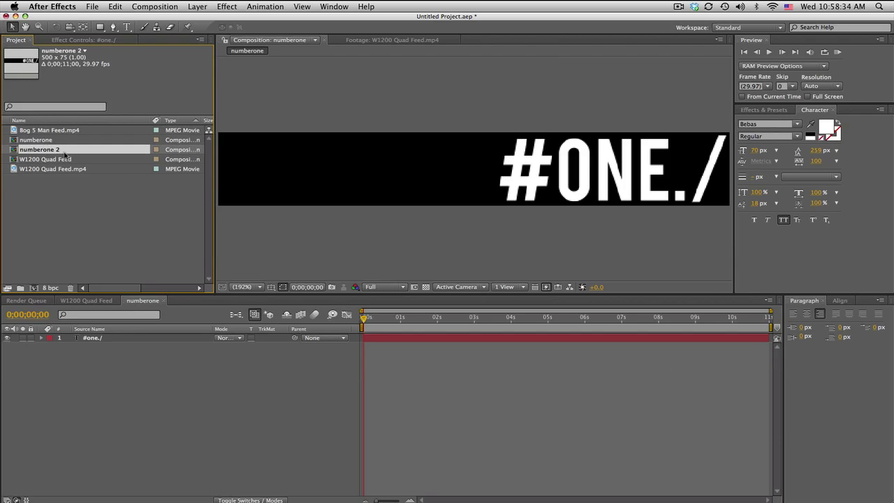
Open the duplicate composition and rename it numbertwo.
{"action": "double_click", "coordinate": [58, 151]}
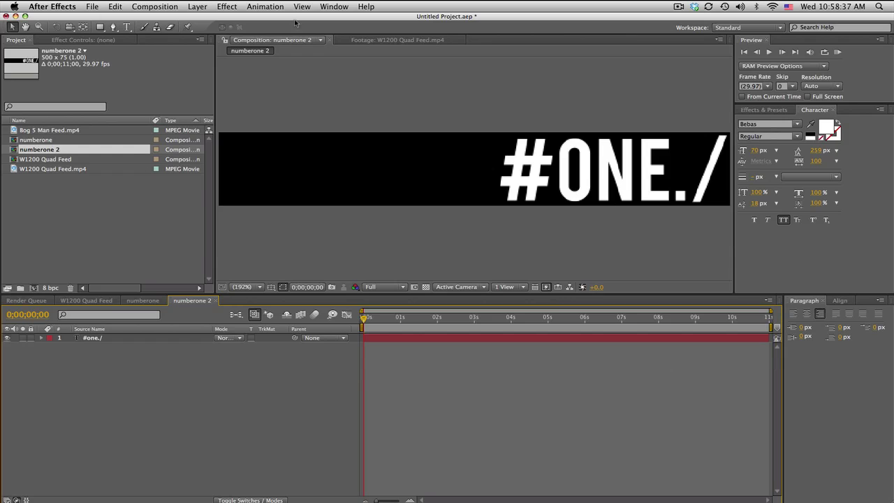
{"action": "key", "text": "super+k"}
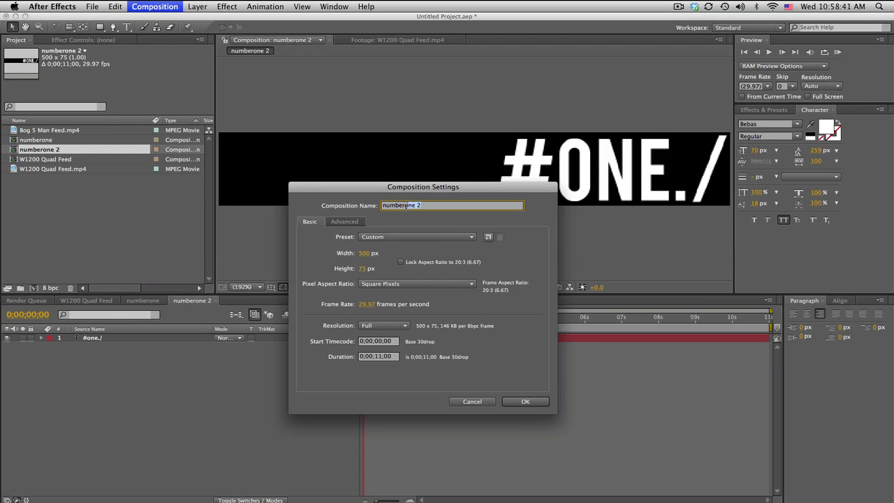
{"action": "type", "text": "number"}
{"action": "left_click", "coordinate": [516, 403]}
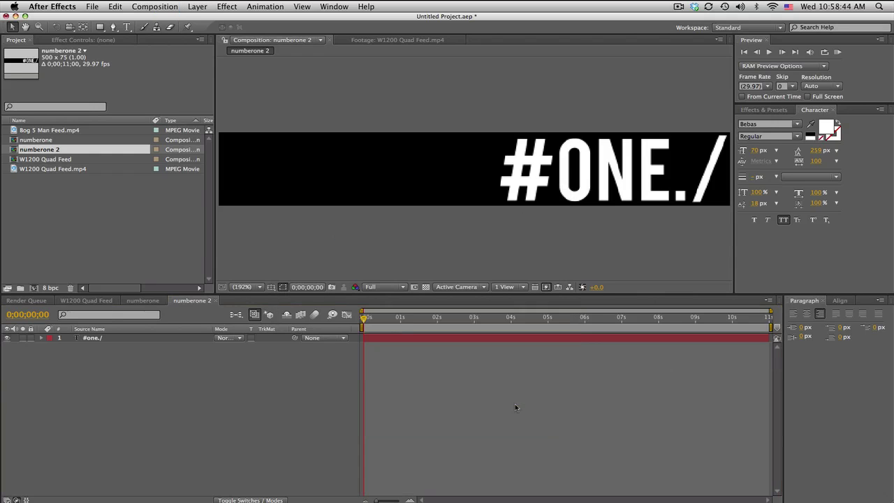
{"action": "left_click", "coordinate": [52, 140]}
{"action": "left_click", "coordinate": [53, 148]}
{"action": "left_click", "coordinate": [52, 140]}
{"action": "left_click", "coordinate": [53, 148]}
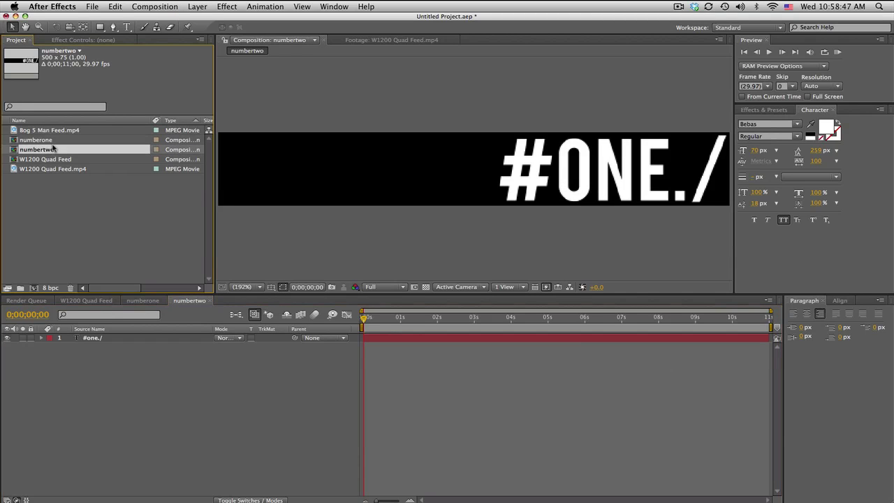
{"action": "left_click", "coordinate": [53, 140]}
{"action": "left_click", "coordinate": [55, 150]}
Change the label to #TWO.// by replacing ONE and adding a second slash.
{"action": "double_click", "coordinate": [140, 338]}
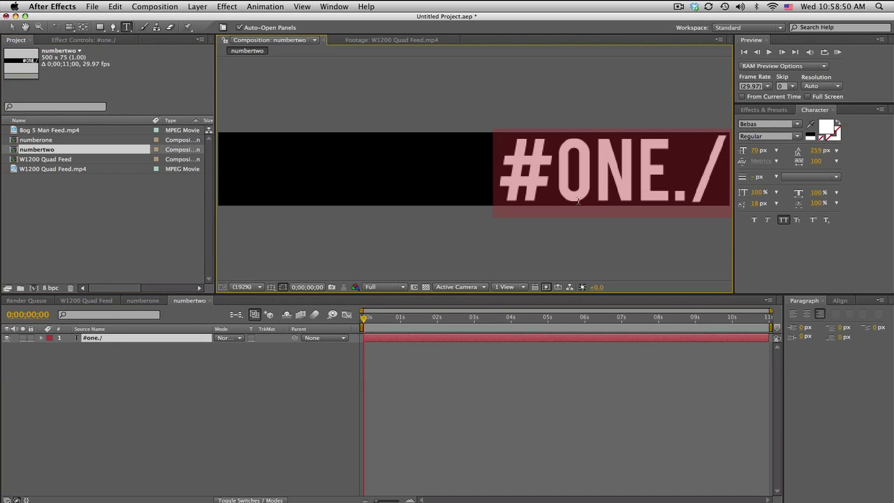
{"action": "left_click_drag", "start_coordinate": [673, 172], "coordinate": [562, 172]}
{"action": "type", "text": "two"}
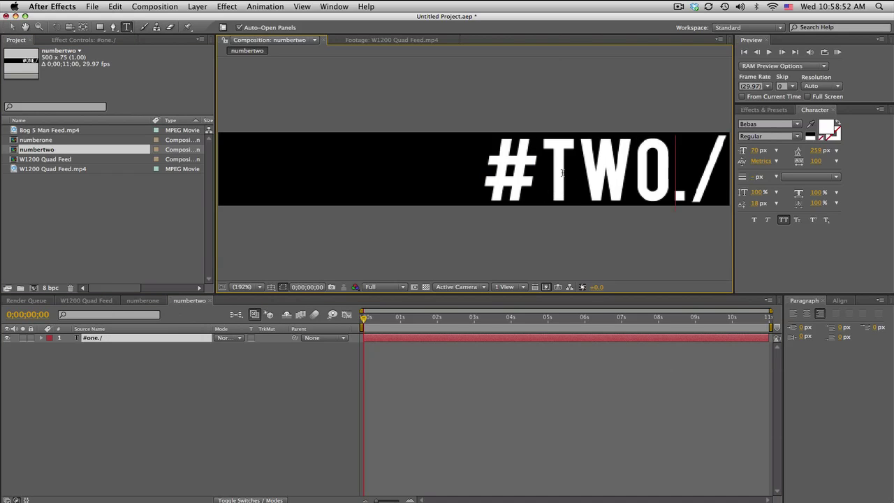
{"action": "left_click", "coordinate": [694, 178]}
{"action": "type", "text": "/"}
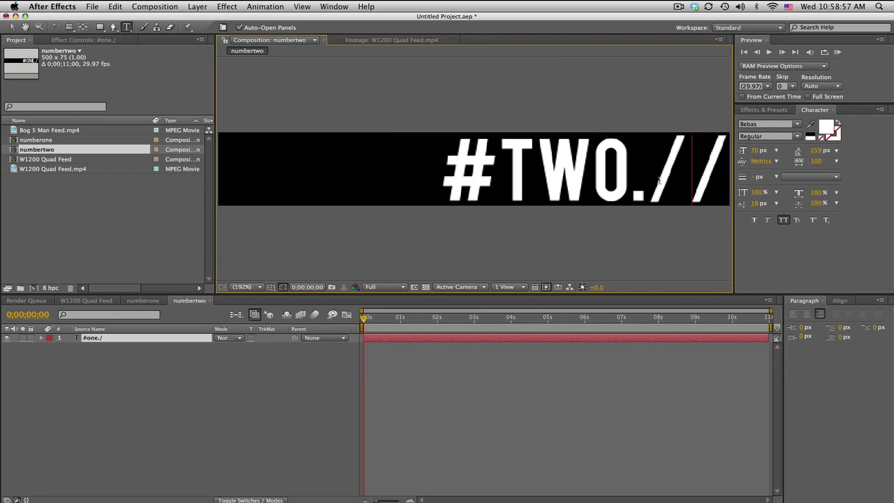
Tighten the tracking between the two slashes and return to the numberone comp.
{"action": "left_click_drag", "start_coordinate": [658, 180], "coordinate": [730, 179]}
{"action": "left_click_drag", "start_coordinate": [818, 164], "coordinate": [634, 162]}
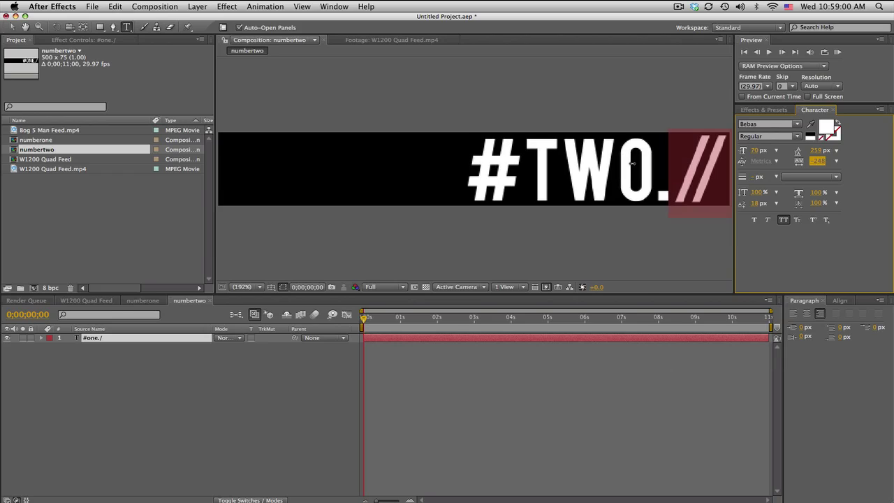
{"action": "left_click", "coordinate": [11, 26]}
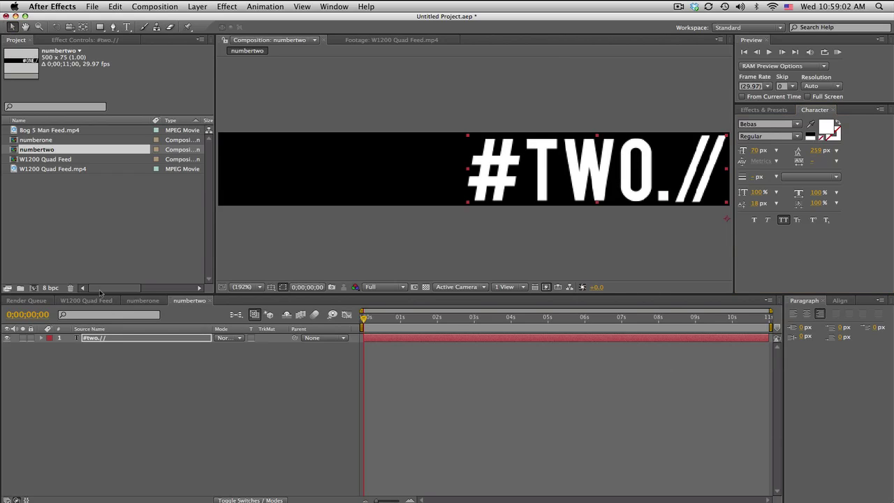
{"action": "left_click", "coordinate": [145, 301]}
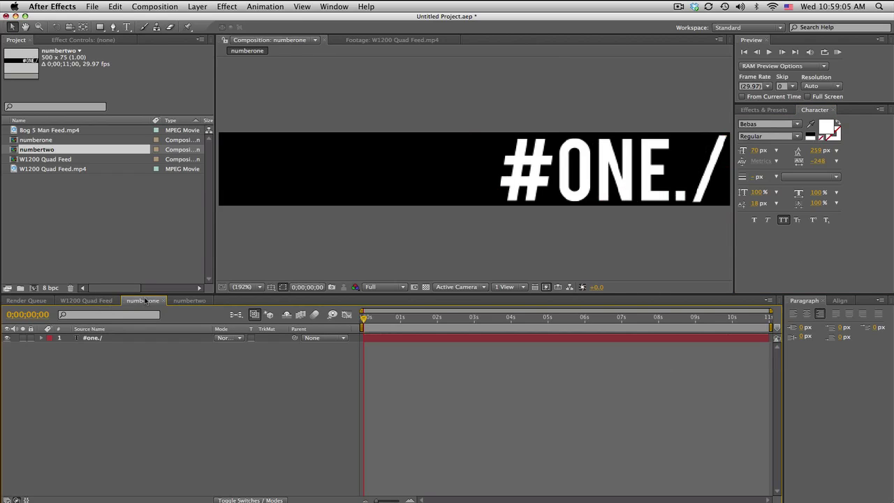
Color the O in #ONE./ blue 007EFF.
{"action": "double_click", "coordinate": [595, 192]}
{"action": "left_click", "coordinate": [595, 187]}
{"action": "left_click_drag", "start_coordinate": [595, 187], "coordinate": [557, 187]}
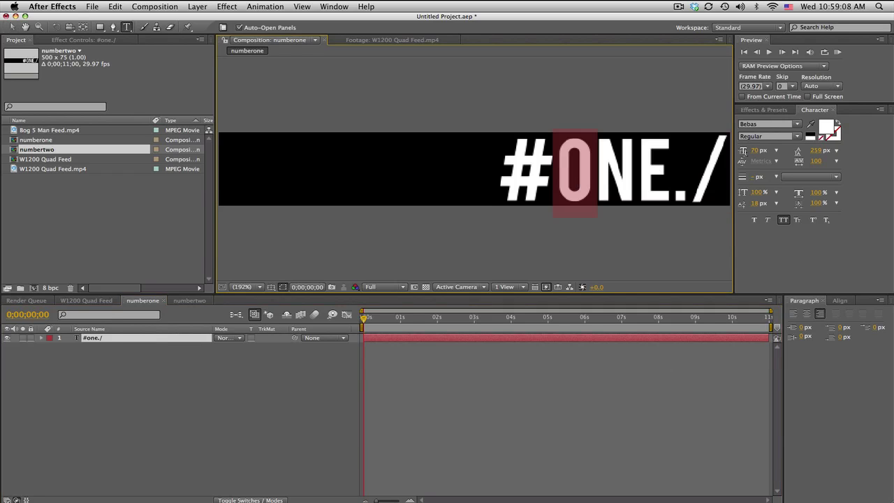
{"action": "left_click", "coordinate": [825, 128]}
{"action": "left_click", "coordinate": [429, 373]}
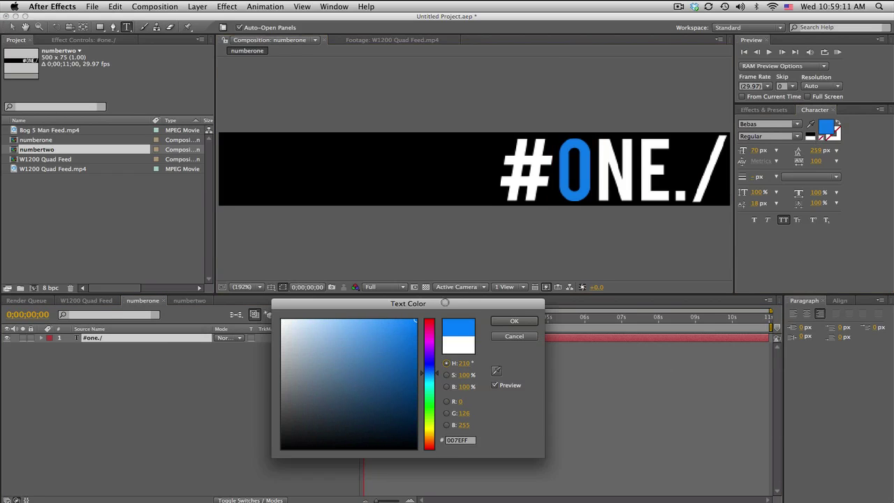
{"action": "left_click", "coordinate": [513, 320]}
In the numbertwo comp, color the W in #TWO.// blue.
{"action": "left_click", "coordinate": [189, 300]}
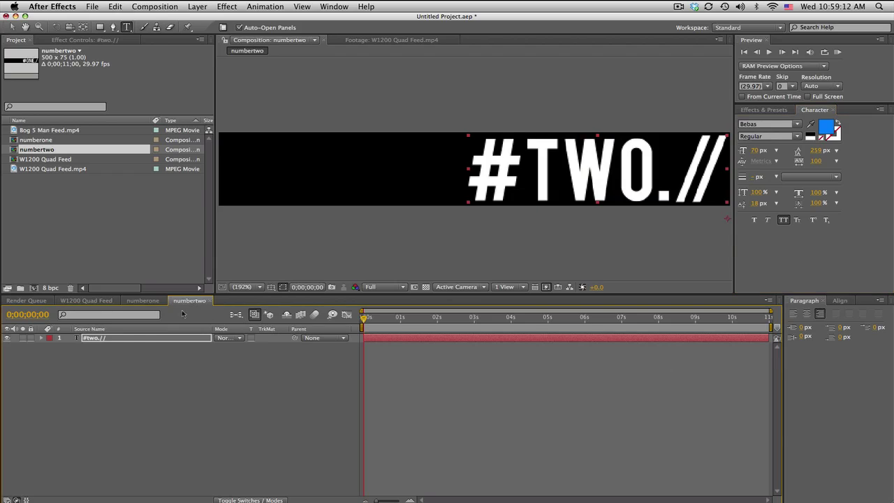
{"action": "double_click", "coordinate": [132, 339]}
{"action": "left_click", "coordinate": [571, 188]}
{"action": "left_click_drag", "start_coordinate": [571, 189], "coordinate": [618, 189]}
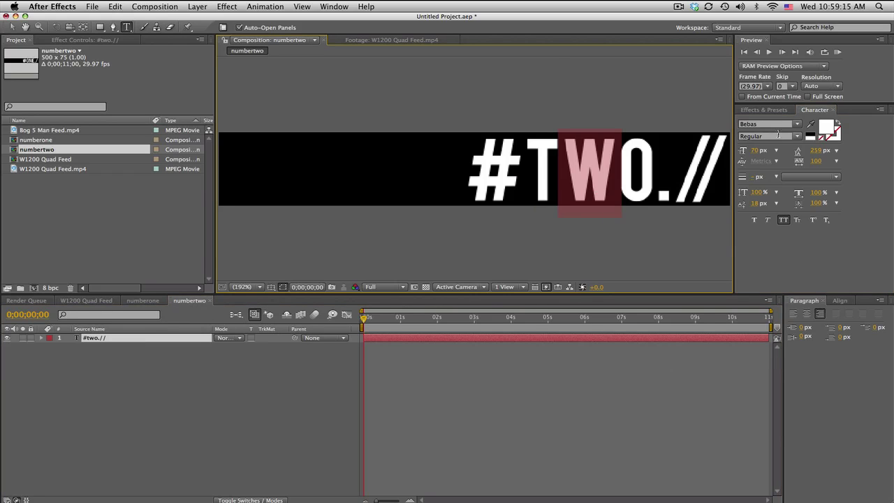
{"action": "left_click", "coordinate": [826, 129]}
{"action": "left_click_drag", "start_coordinate": [433, 368], "coordinate": [431, 363]}
{"action": "left_click", "coordinate": [518, 321]}
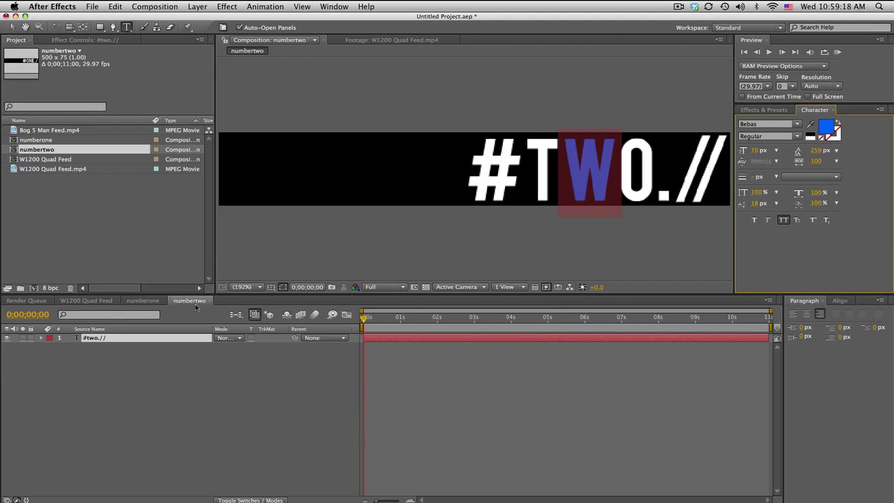
{"action": "left_click", "coordinate": [46, 151]}
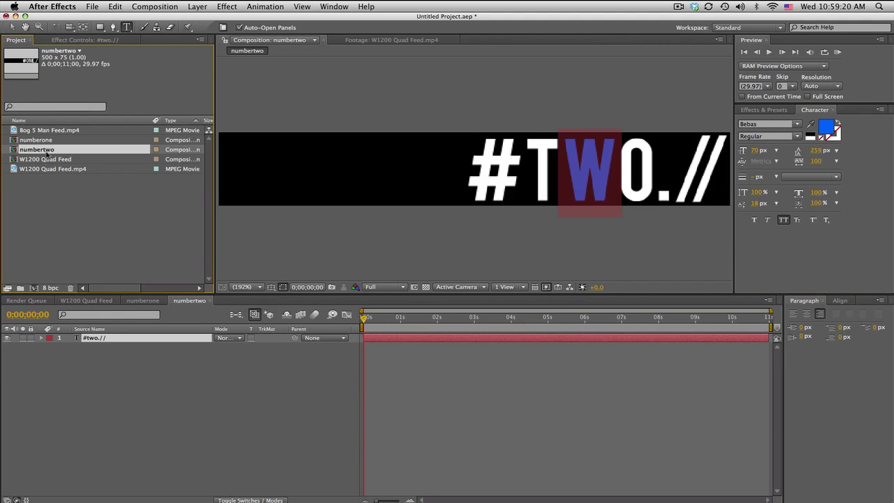
Duplicate numbertwo as numberthree and change the label's WO to HREE.
{"action": "key", "text": "super+d"}
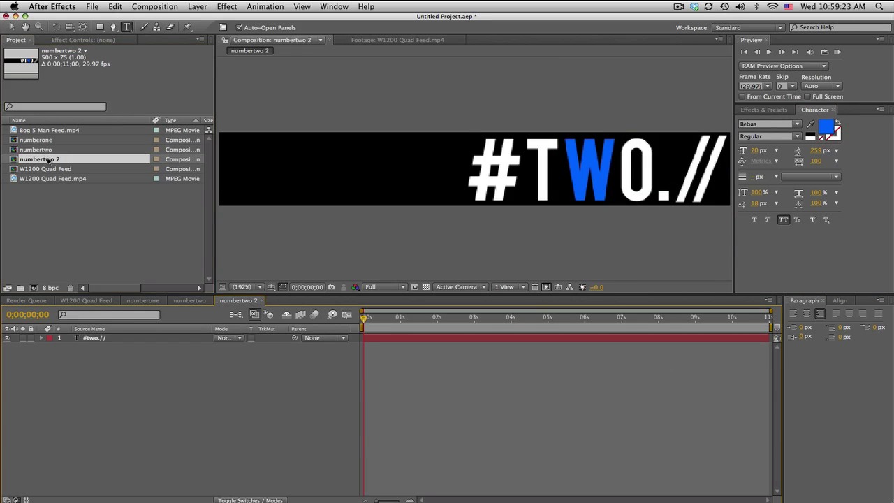
{"action": "key", "text": "super+k"}
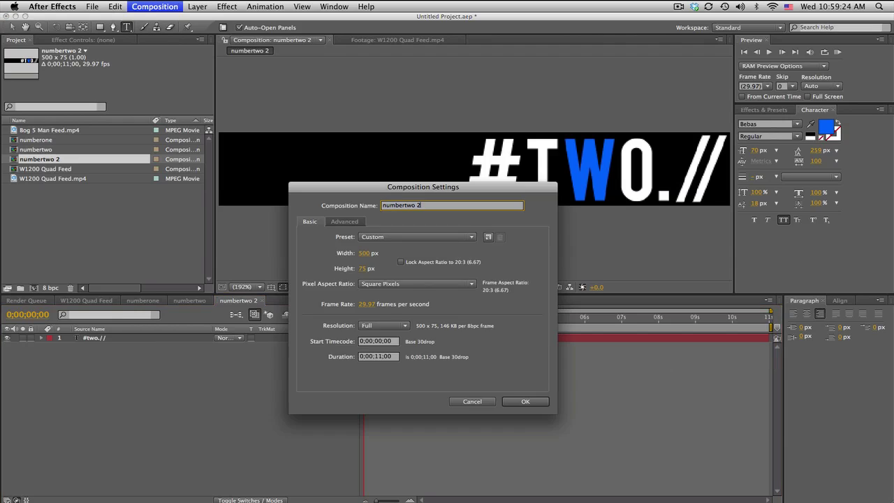
{"action": "key", "text": "Return"}
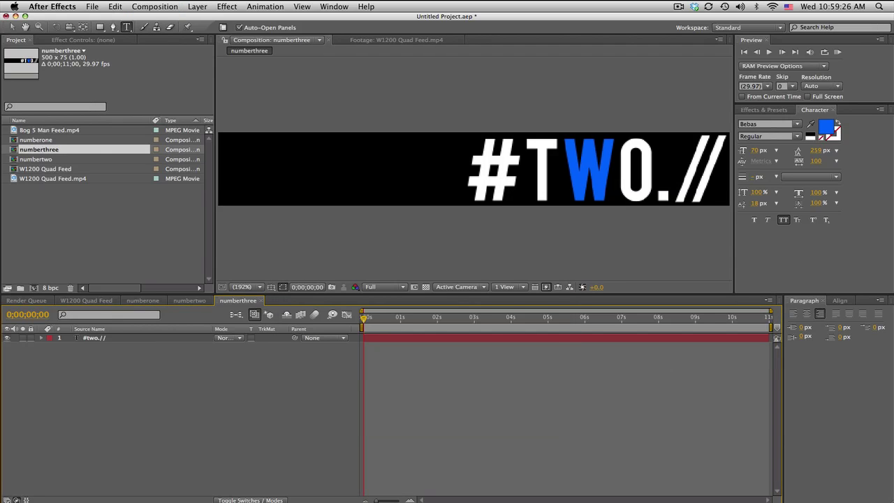
{"action": "double_click", "coordinate": [105, 338]}
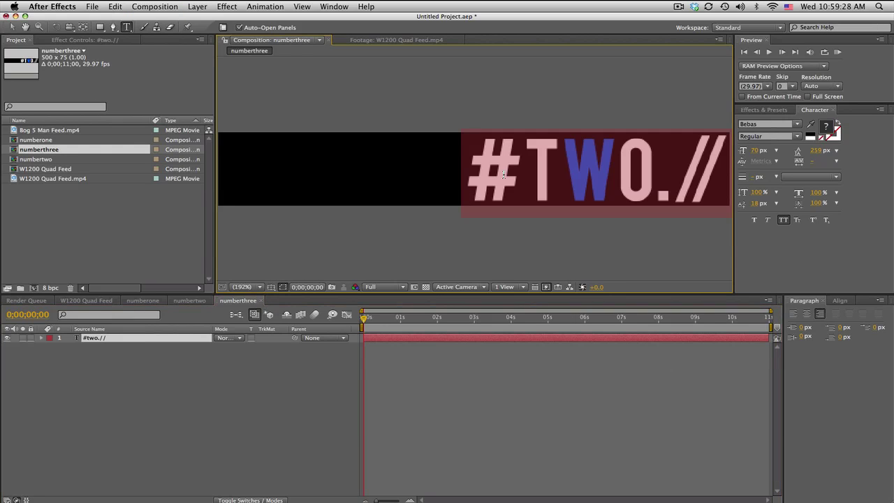
{"action": "left_click_drag", "start_coordinate": [585, 177], "coordinate": [639, 179]}
{"action": "type", "text": "hree"}
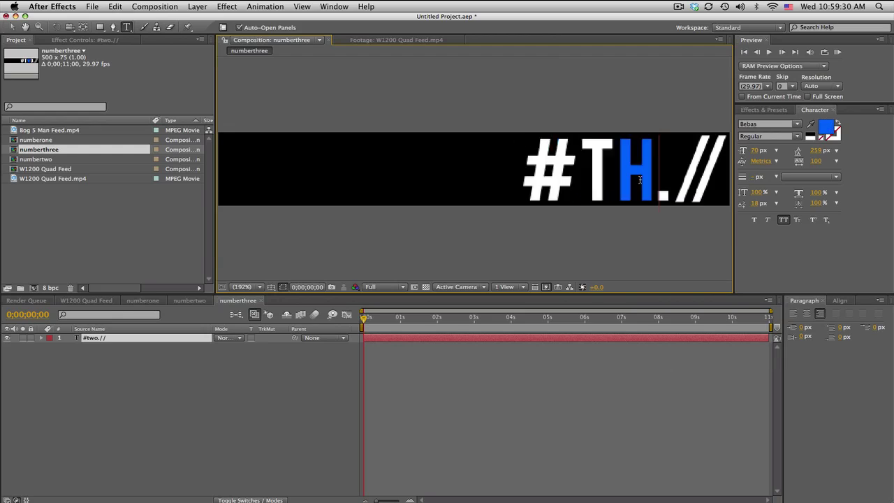
Add a third slash after the period and tighten the slashes to -258 tracking.
{"action": "left_click", "coordinate": [678, 181]}
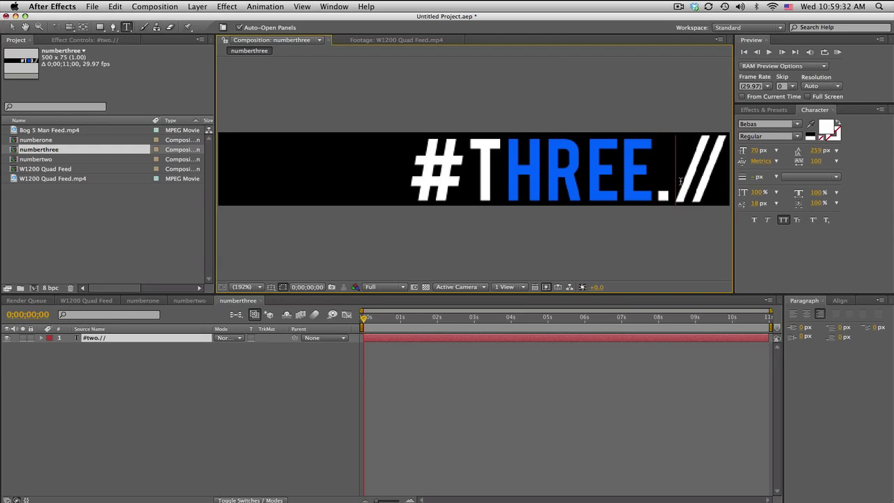
{"action": "type", "text": "/"}
{"action": "left_click_drag", "start_coordinate": [627, 180], "coordinate": [731, 180]}
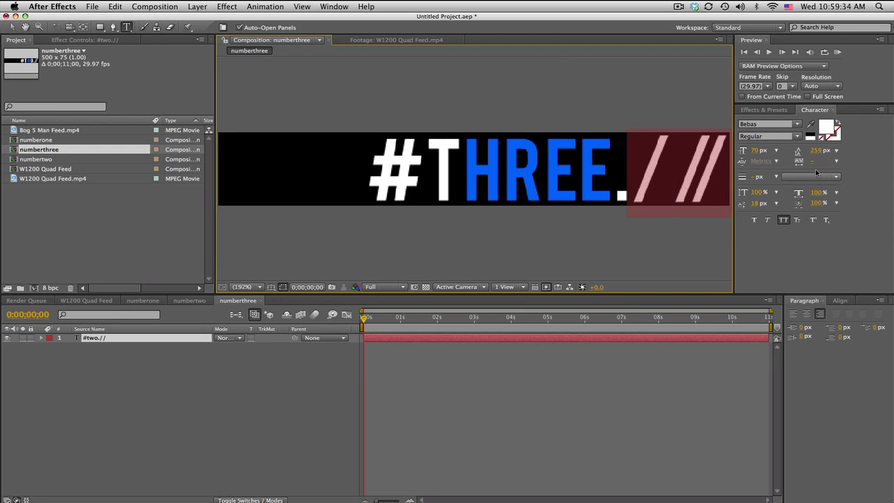
{"action": "left_click", "coordinate": [810, 161]}
{"action": "key", "text": "Up"}
{"action": "key", "text": "Up"}
{"action": "key", "text": "Up"}
{"action": "key", "text": "Up"}
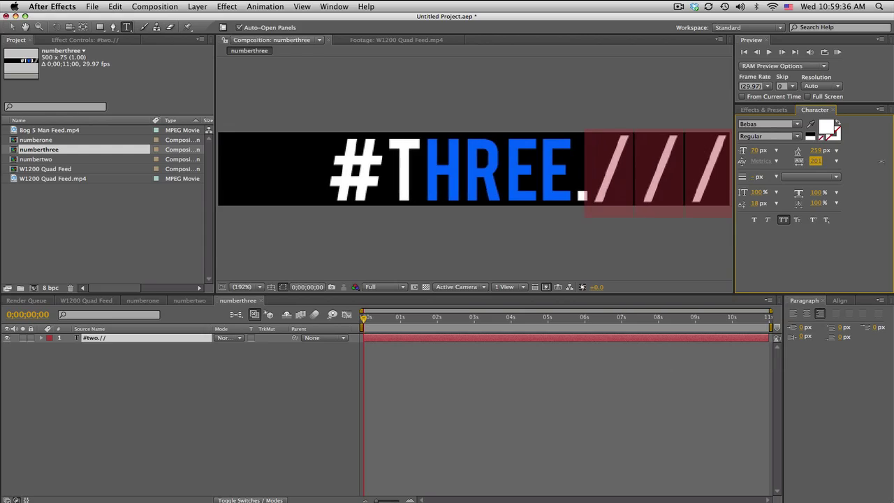
{"action": "key", "text": "Down"}
{"action": "key", "text": "Down"}
{"action": "key", "text": "Down"}
{"action": "key", "text": "Down"}
{"action": "key", "text": "Down"}
{"action": "key", "text": "Down"}
{"action": "key", "text": "Down"}
{"action": "key", "text": "Down"}
{"action": "key", "text": "Down"}
{"action": "key", "text": "Down"}
{"action": "key", "text": "Down"}
{"action": "key", "text": "Down"}
{"action": "key", "text": "Down"}
{"action": "key", "text": "Down"}
{"action": "key", "text": "Down"}
{"action": "key", "text": "Down"}
{"action": "key", "text": "Down"}
{"action": "key", "text": "Down"}
{"action": "key", "text": "Down"}
{"action": "key", "text": "Down"}
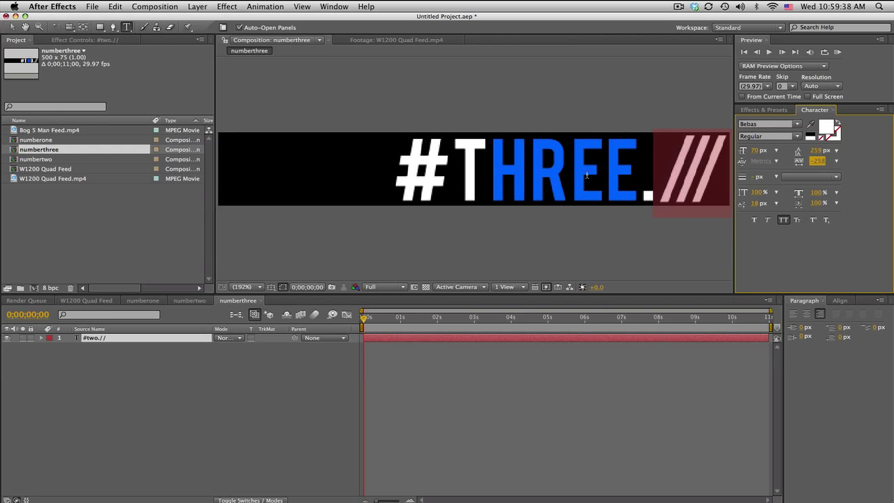
Color the HR letters of #THREE./// white so only EE stays blue.
{"action": "left_click", "coordinate": [606, 173]}
{"action": "left_click_drag", "start_coordinate": [561, 177], "coordinate": [496, 176]}
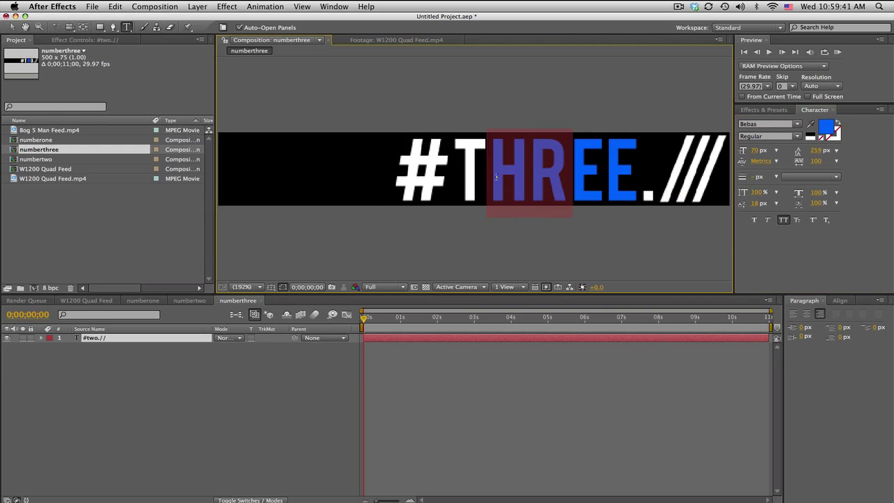
{"action": "left_click", "coordinate": [826, 126]}
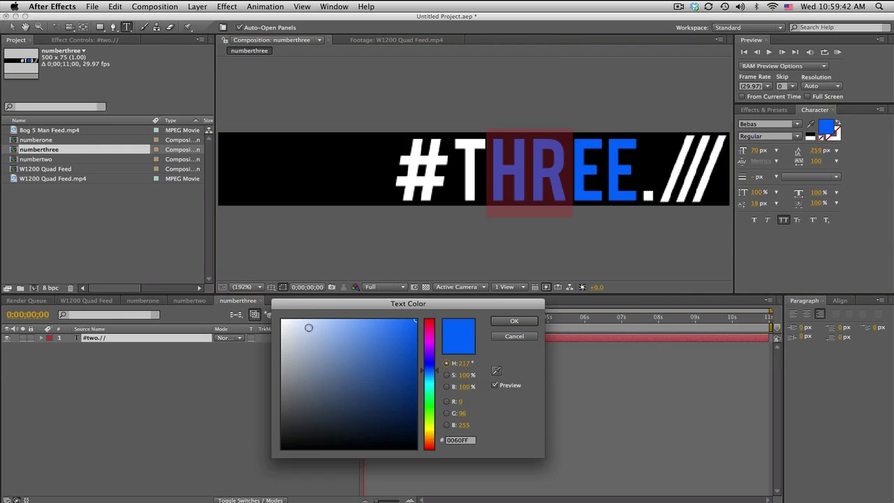
{"action": "left_click", "coordinate": [283, 321]}
{"action": "left_click", "coordinate": [514, 321]}
{"action": "left_click", "coordinate": [522, 390]}
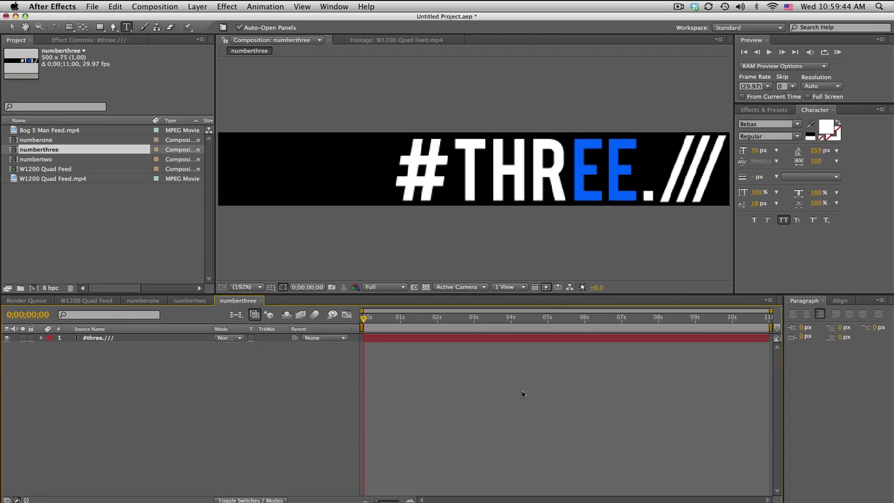
{"action": "left_click", "coordinate": [56, 151]}
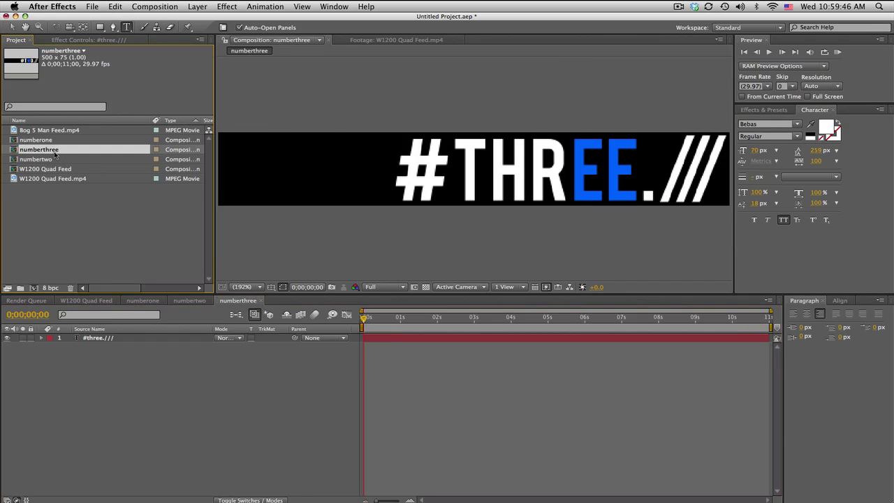
Duplicate the numberthree comp and rename the copy numberfour.
{"action": "key", "text": "super+d"}
{"action": "double_click", "coordinate": [57, 162]}
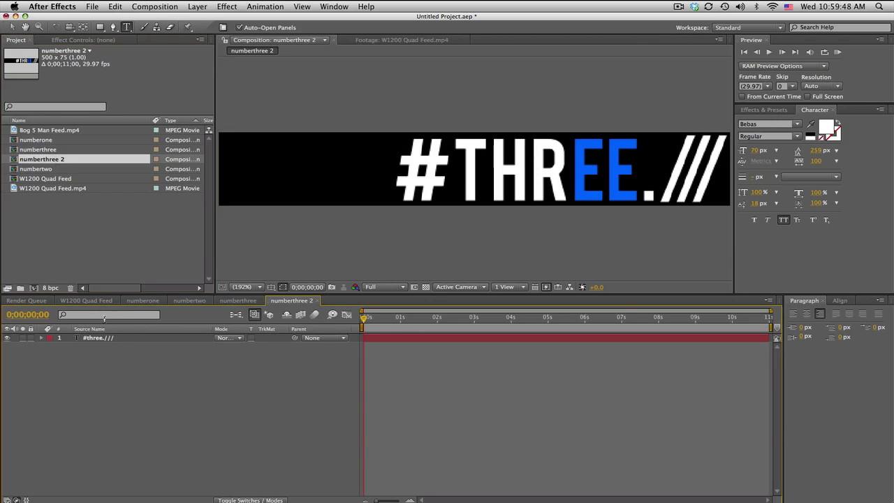
{"action": "key", "text": "super+k"}
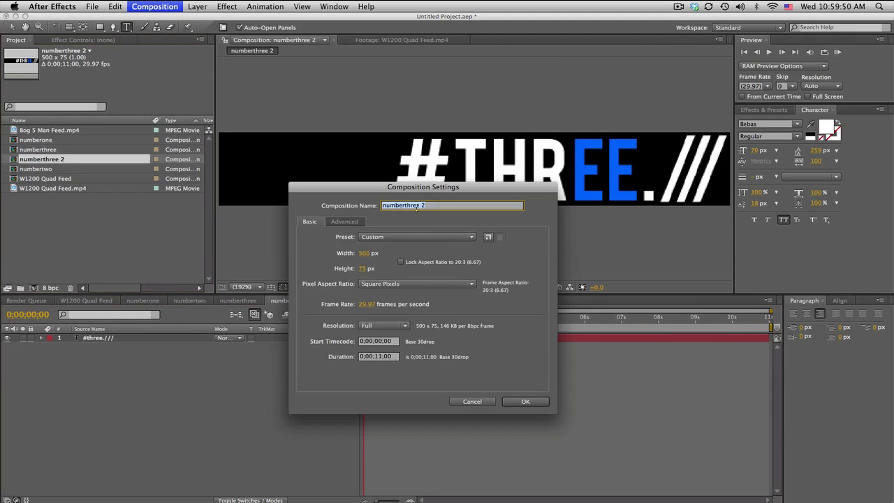
{"action": "key", "text": "Right"}
{"action": "key", "text": "BackSpace"}
{"action": "key", "text": "BackSpace"}
{"action": "key", "text": "BackSpace"}
{"action": "key", "text": "BackSpace"}
{"action": "key", "text": "BackSpace"}
{"action": "type", "text": "four"}
{"action": "key", "text": "Return"}
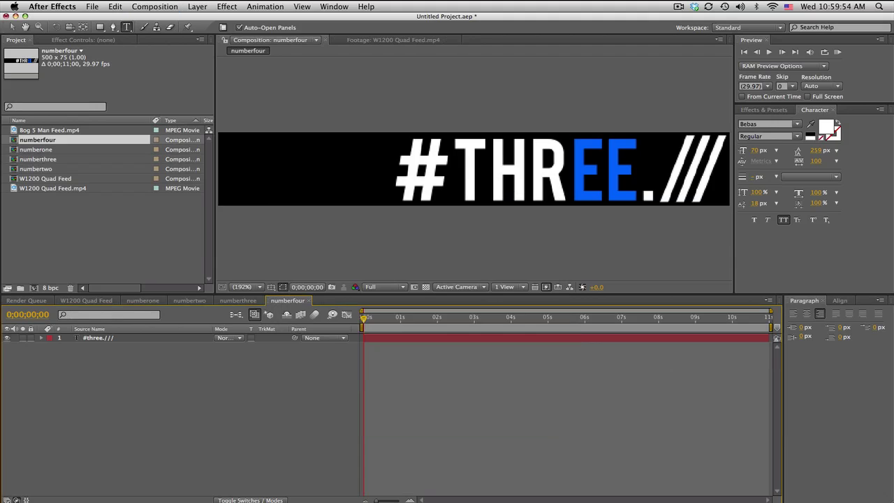
Retype THREE as FOUR with a fourth slash and color the O blue.
{"action": "double_click", "coordinate": [112, 339]}
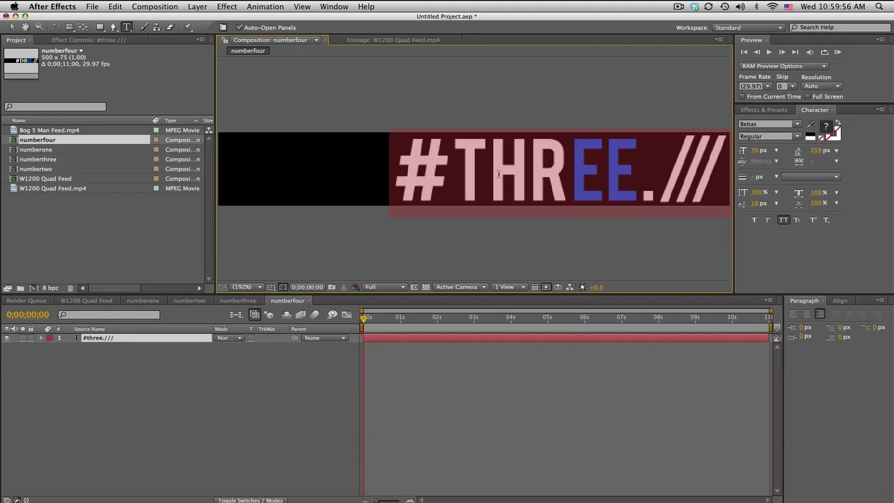
{"action": "left_click_drag", "start_coordinate": [498, 174], "coordinate": [466, 180]}
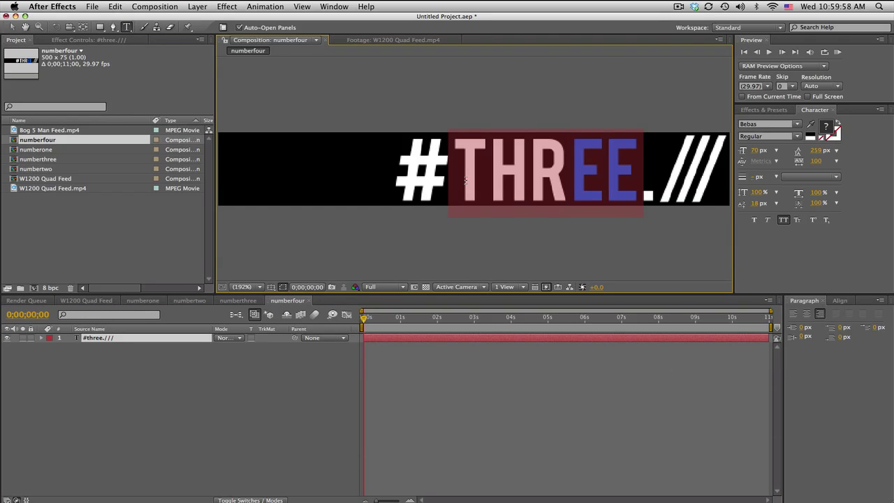
{"action": "type", "text": "FOUR."}
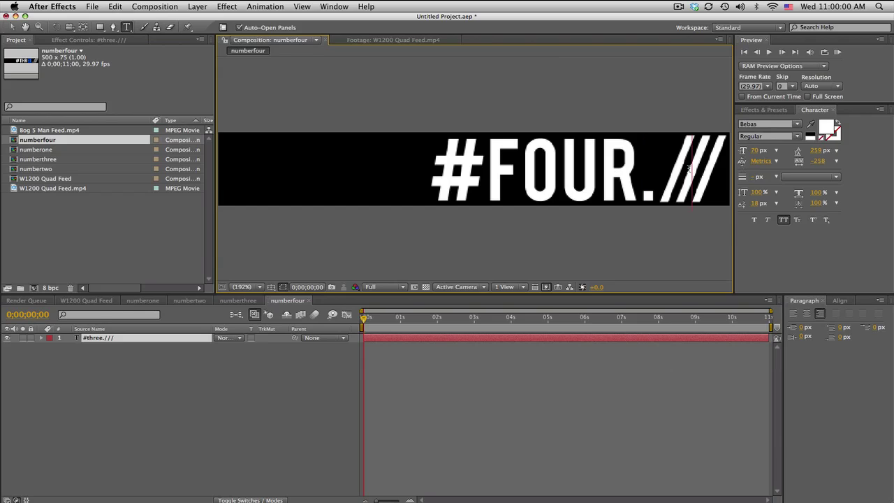
{"action": "type", "text": "/"}
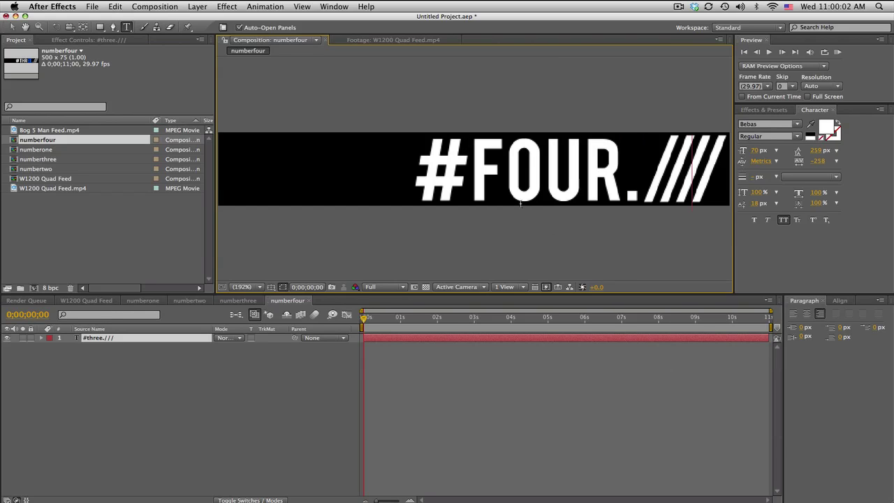
{"action": "left_click_drag", "start_coordinate": [520, 192], "coordinate": [525, 192]}
{"action": "left_click", "coordinate": [826, 127]}
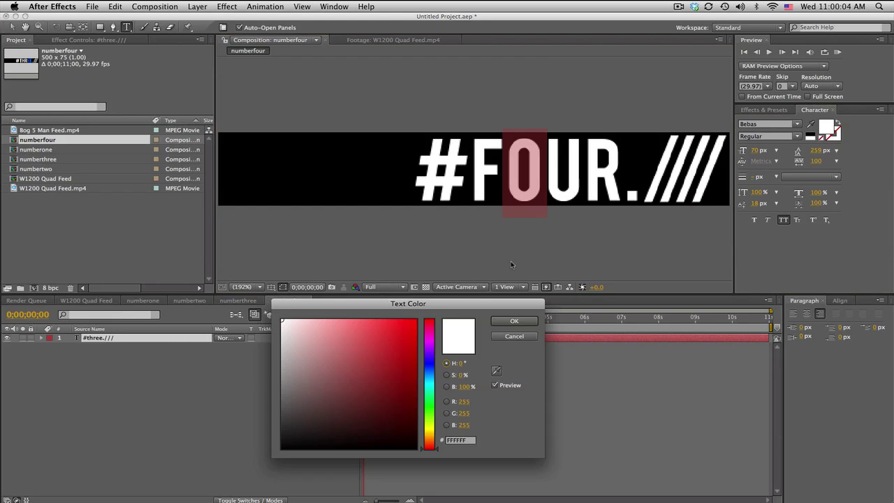
{"action": "left_click", "coordinate": [430, 371]}
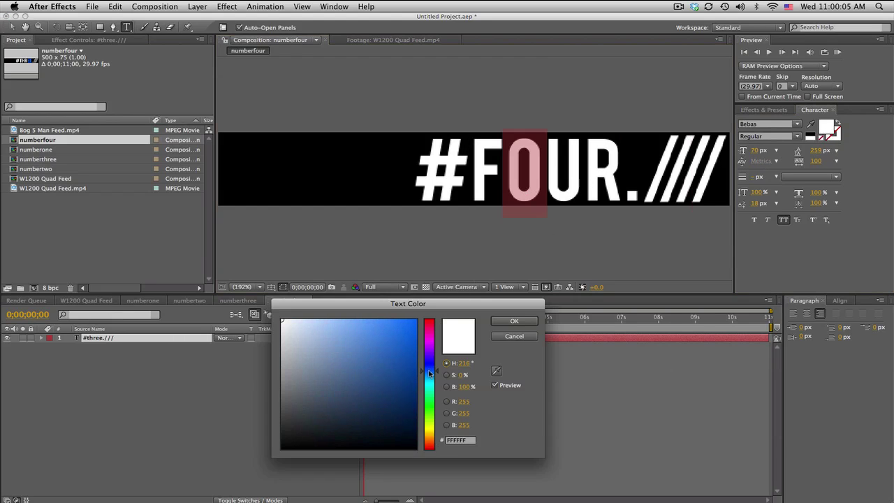
{"action": "left_click", "coordinate": [514, 321]}
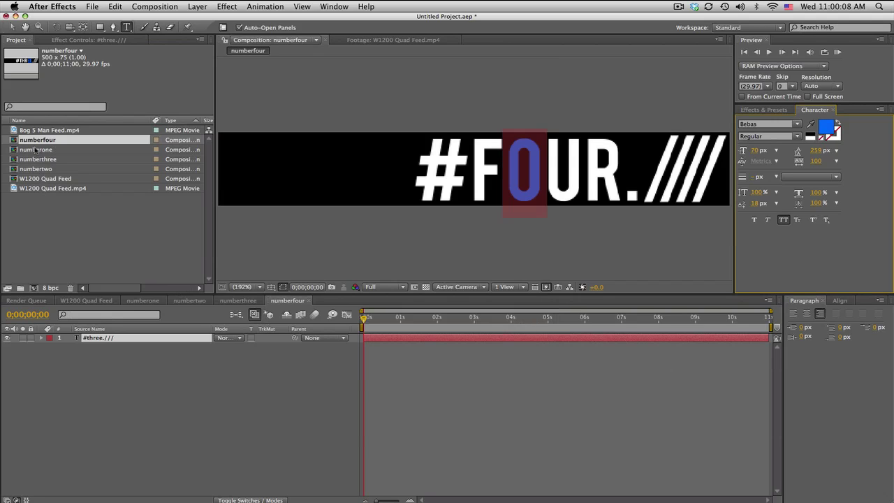
Drag the numberone to numberfour comps into the W1200 Quad Feed timeline above the gameplay.
{"action": "left_click", "coordinate": [87, 300]}
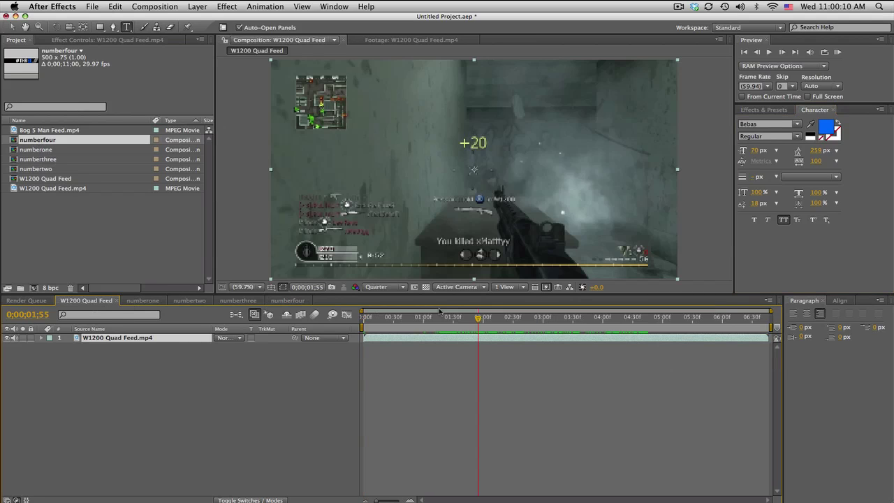
{"action": "left_click", "coordinate": [51, 169], "text": "shift"}
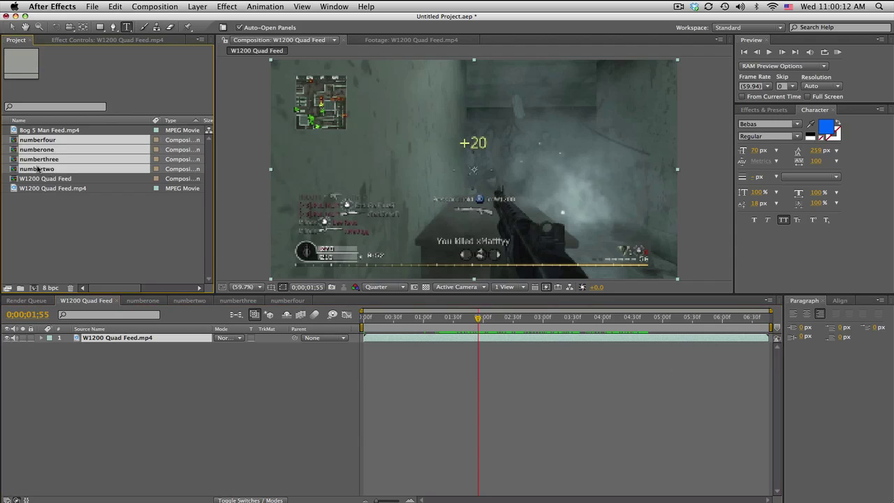
{"action": "left_click_drag", "start_coordinate": [52, 169], "coordinate": [113, 338]}
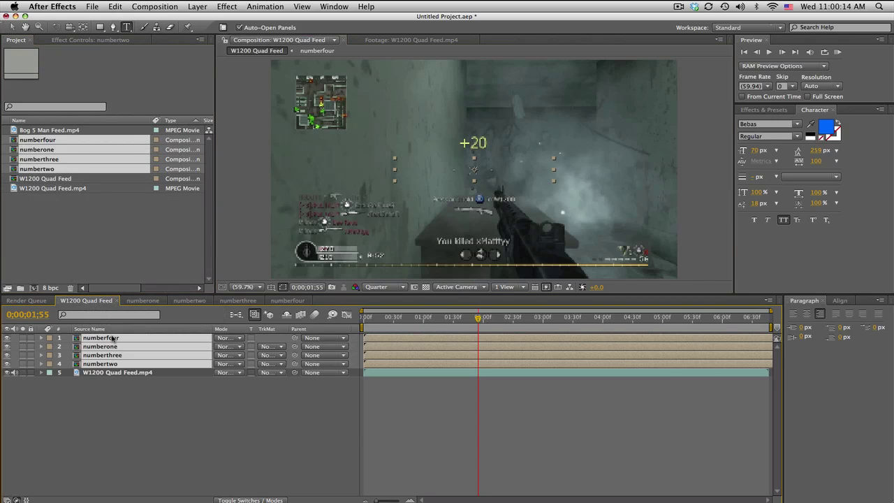
{"action": "left_click", "coordinate": [251, 393]}
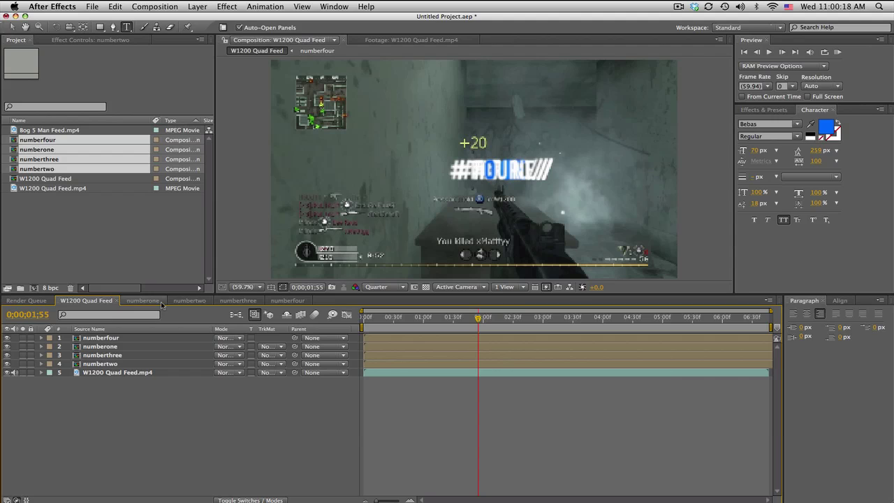
Create a comp-sized black solid in the numberone comp.
{"action": "left_click", "coordinate": [143, 301]}
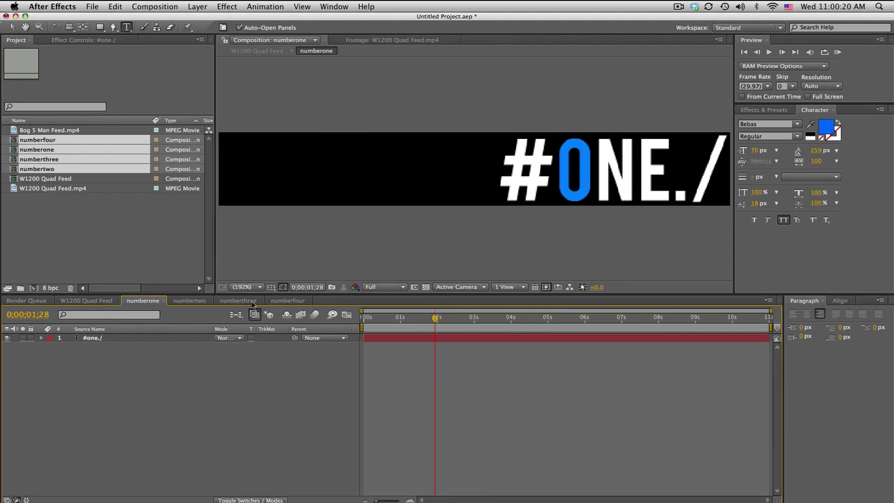
{"action": "left_click", "coordinate": [197, 7]}
{"action": "mouse_move", "coordinate": [199, 21]}
{"action": "left_click", "coordinate": [342, 39]}
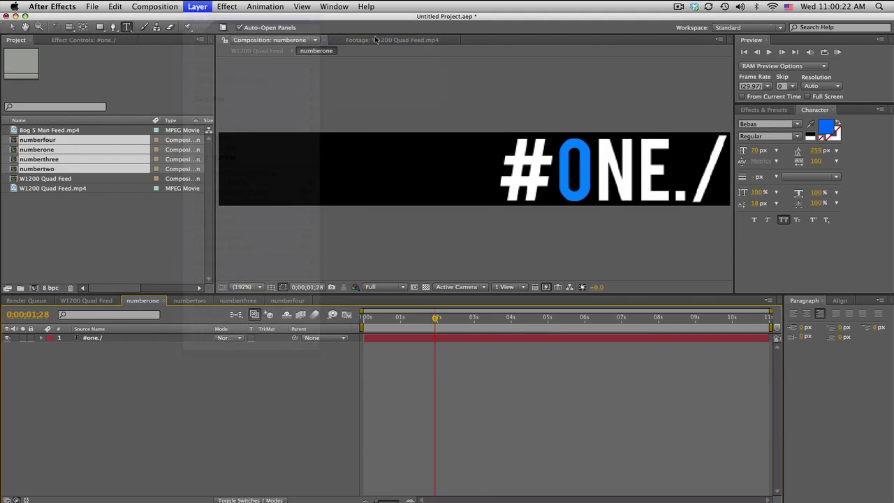
{"action": "left_click", "coordinate": [244, 376]}
{"action": "left_click", "coordinate": [197, 7]}
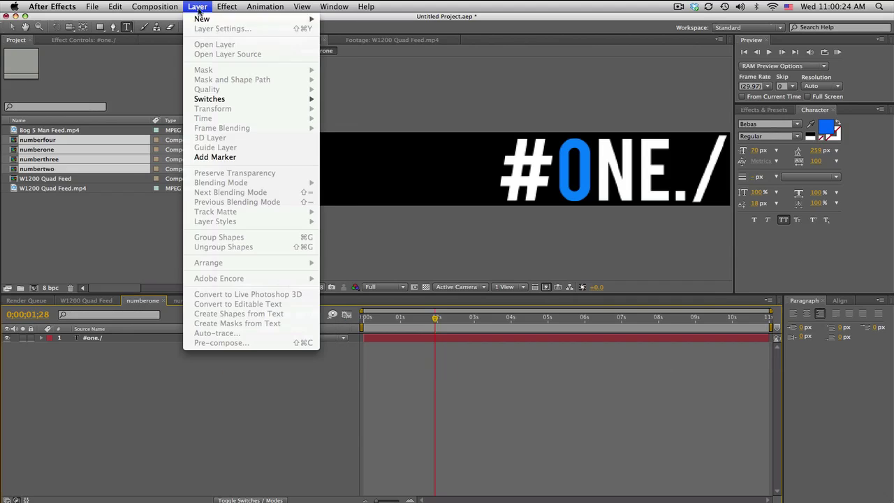
{"action": "mouse_move", "coordinate": [201, 19]}
{"action": "left_click", "coordinate": [424, 32]}
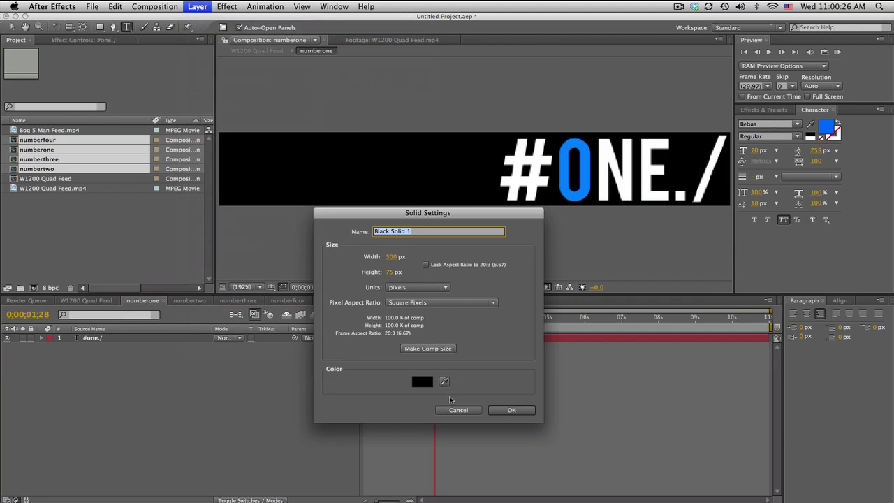
{"action": "left_click", "coordinate": [436, 347]}
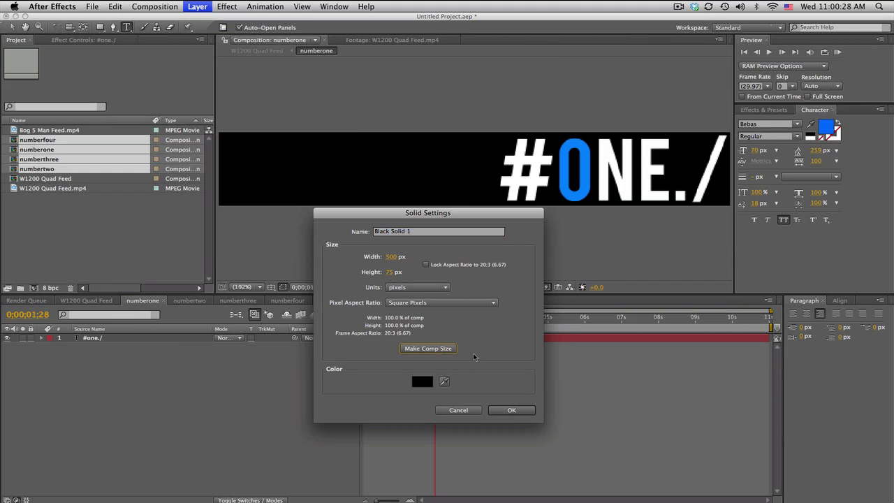
{"action": "left_click", "coordinate": [509, 410]}
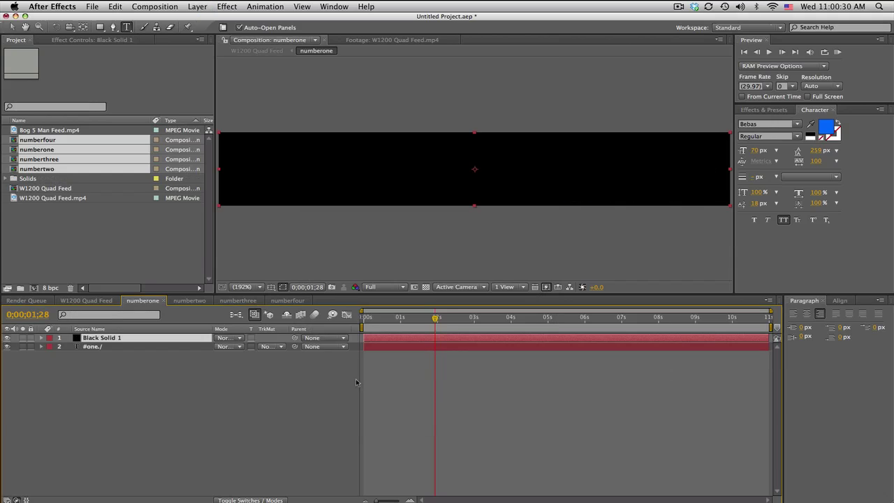
Place Black Solid 1 below the #one./ text and set its opacity to 75%.
{"action": "left_click_drag", "start_coordinate": [145, 341], "coordinate": [145, 350]}
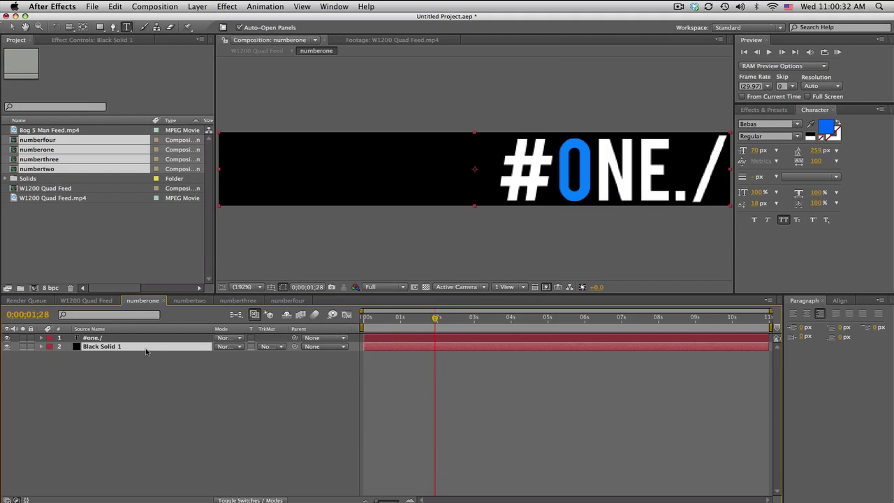
{"action": "key", "text": "t"}
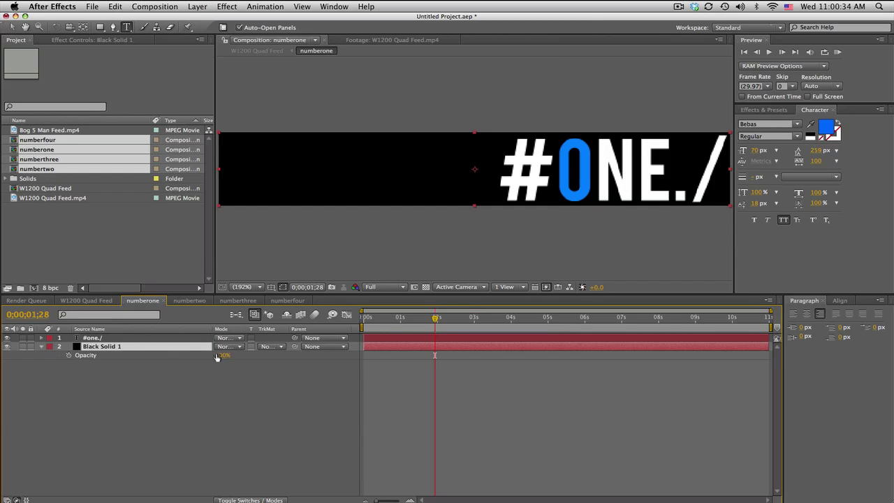
{"action": "left_click", "coordinate": [217, 356]}
{"action": "type", "text": "75"}
{"action": "key", "text": "Return"}
Copy the black solid into numbertwo, numberthree and numberfour, behind each label's text.
{"action": "left_click", "coordinate": [150, 346]}
{"action": "key", "text": "super+c"}
{"action": "left_click", "coordinate": [185, 301]}
{"action": "key", "text": "super+v"}
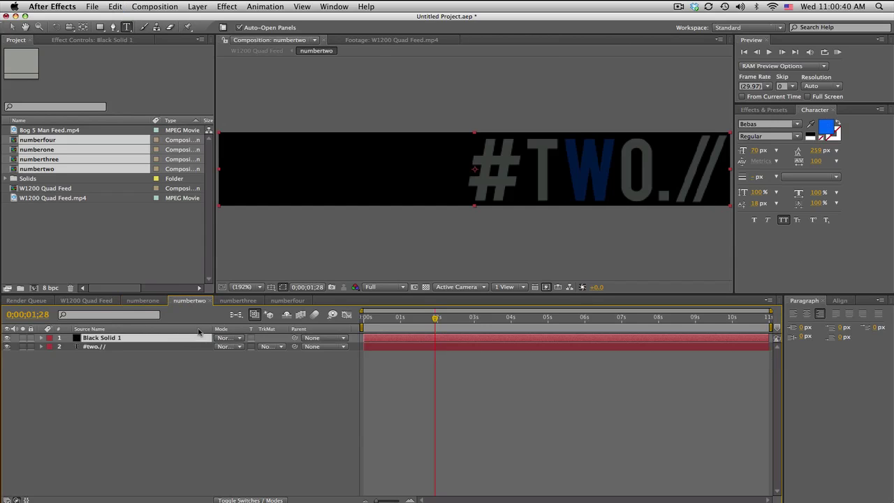
{"action": "key", "text": "super+bracketleft"}
{"action": "left_click", "coordinate": [233, 303]}
{"action": "key", "text": "super+v"}
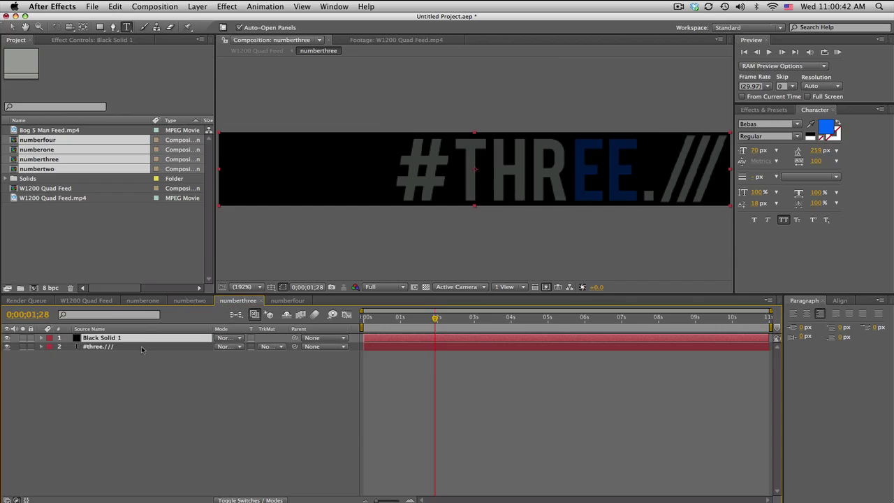
{"action": "key", "text": "super+bracketleft"}
{"action": "left_click", "coordinate": [287, 301]}
{"action": "key", "text": "super+v"}
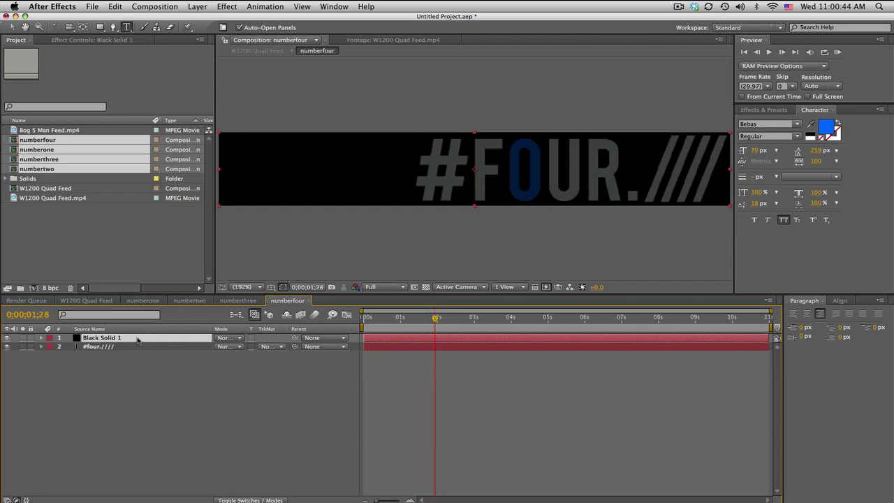
{"action": "key", "text": "super+bracketleft"}
{"action": "left_click", "coordinate": [107, 302]}
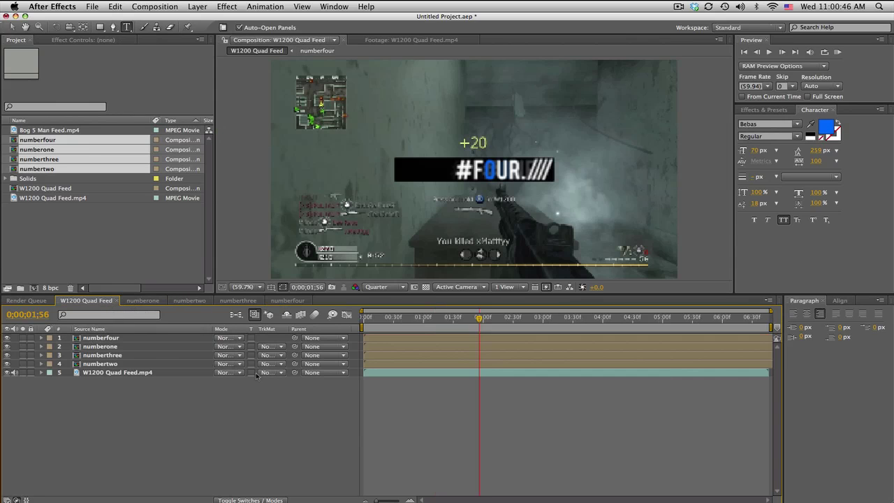
Move #ONE./ to the top left at position 233, 65 and preview at Full resolution.
{"action": "left_click", "coordinate": [12, 26]}
{"action": "left_click", "coordinate": [133, 347]}
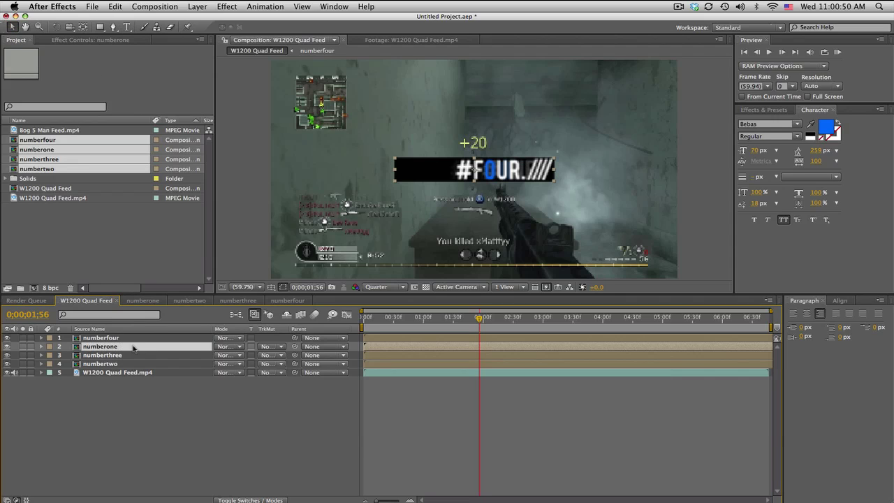
{"action": "key", "text": "p"}
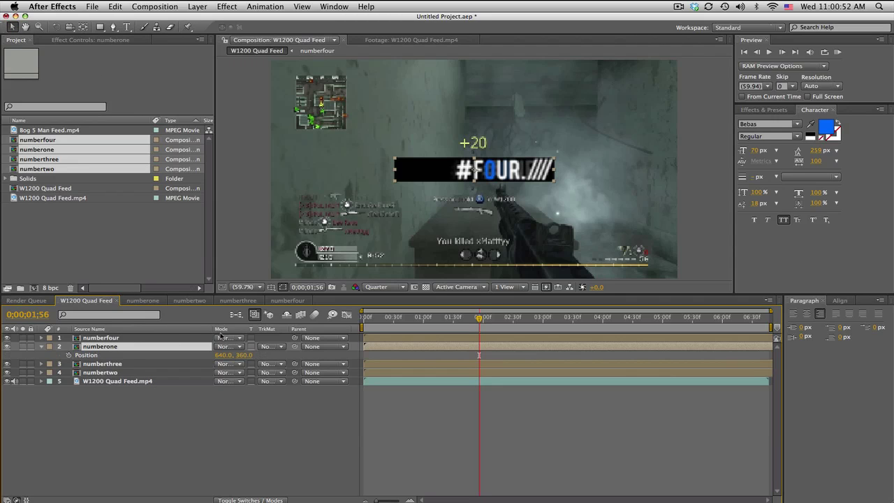
{"action": "left_click", "coordinate": [162, 354]}
{"action": "key", "text": "shift+Left"}
{"action": "key", "text": "shift+Left"}
{"action": "key", "text": "shift+Left"}
{"action": "key", "text": "shift+Left"}
{"action": "key", "text": "shift+Left"}
{"action": "key", "text": "shift+Left"}
{"action": "key", "text": "shift+Left"}
{"action": "key", "text": "shift+Left"}
{"action": "key", "text": "shift+Left"}
{"action": "key", "text": "shift+Left"}
{"action": "key", "text": "shift+Left"}
{"action": "key", "text": "shift+Left"}
{"action": "key", "text": "shift+Left"}
{"action": "key", "text": "shift+Left"}
{"action": "key", "text": "shift+Left"}
{"action": "key", "text": "shift+Left"}
{"action": "key", "text": "shift+Left"}
{"action": "key", "text": "shift+Left"}
{"action": "key", "text": "shift+Left"}
{"action": "key", "text": "shift+Left"}
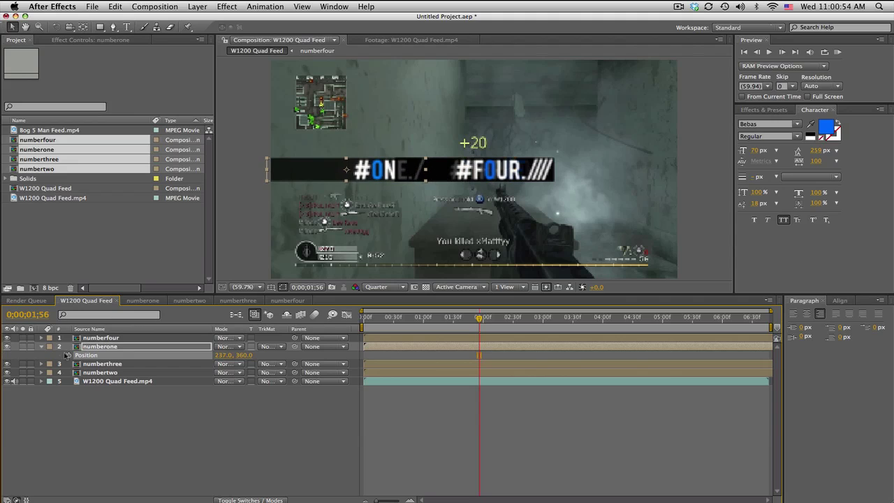
{"action": "left_click_drag", "start_coordinate": [239, 354], "coordinate": [98, 340]}
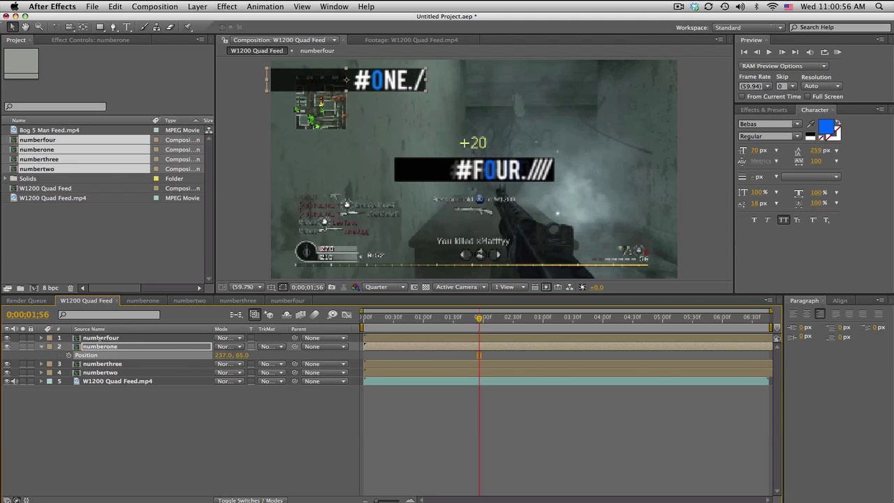
{"action": "left_click", "coordinate": [391, 286]}
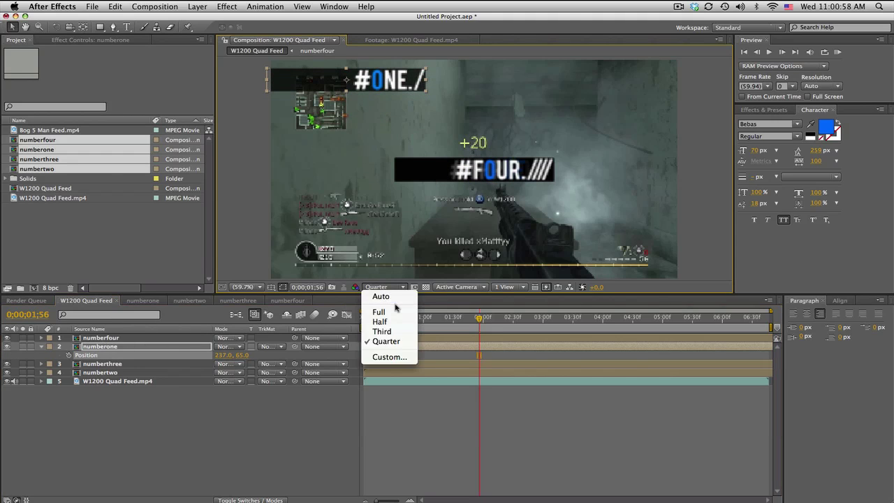
{"action": "left_click", "coordinate": [392, 311]}
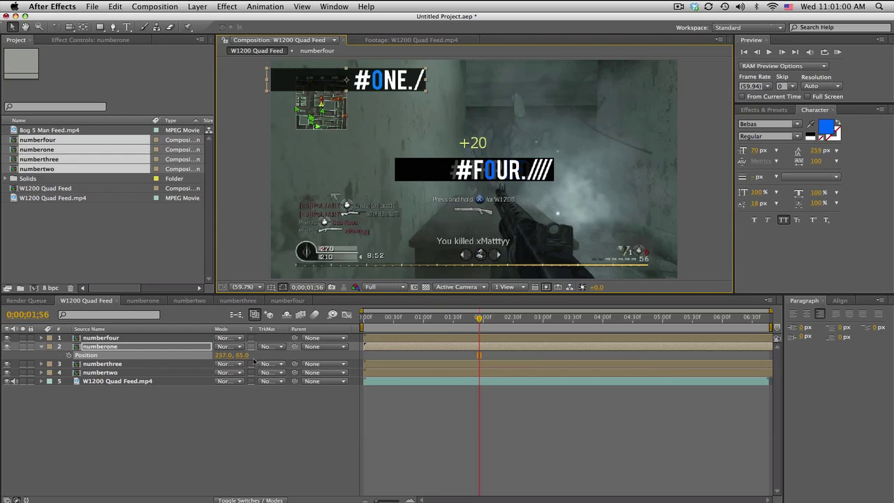
{"action": "left_click_drag", "start_coordinate": [225, 355], "coordinate": [211, 359]}
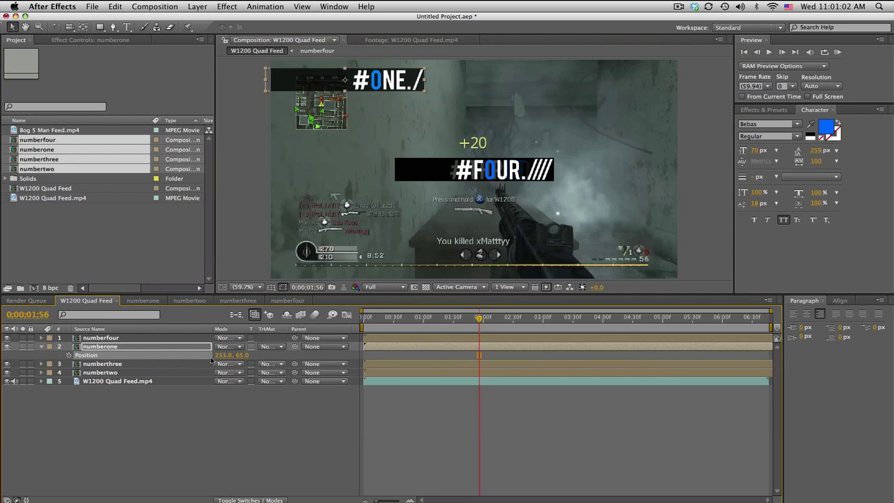
Raise #TWO.// to Y 156, just below #ONE./.
{"action": "left_click", "coordinate": [155, 364]}
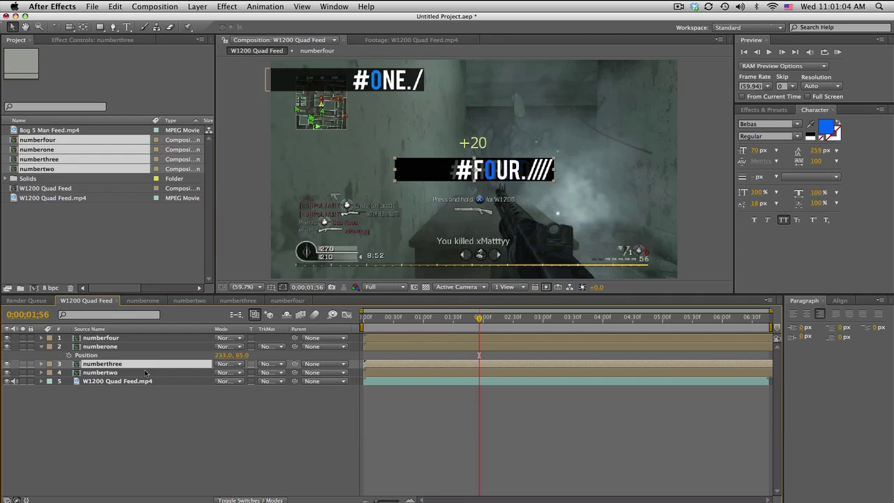
{"action": "left_click", "coordinate": [123, 373]}
{"action": "key", "text": "p"}
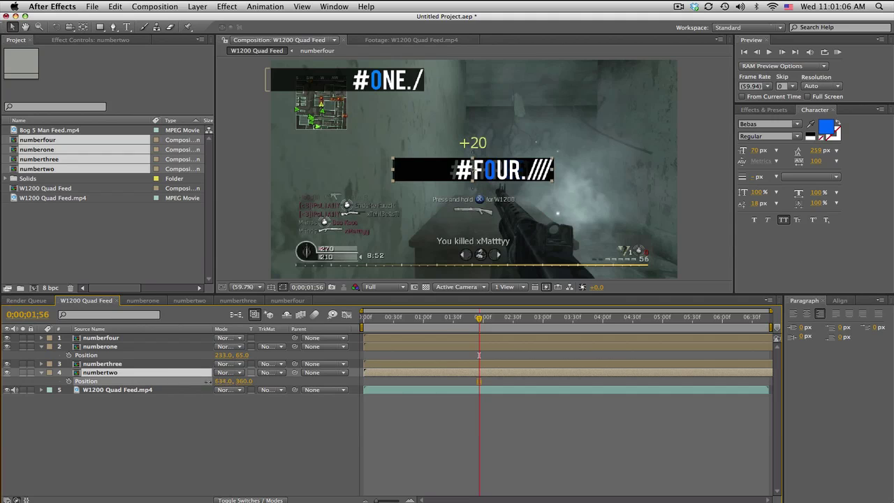
{"action": "left_click_drag", "start_coordinate": [245, 381], "coordinate": [142, 377]}
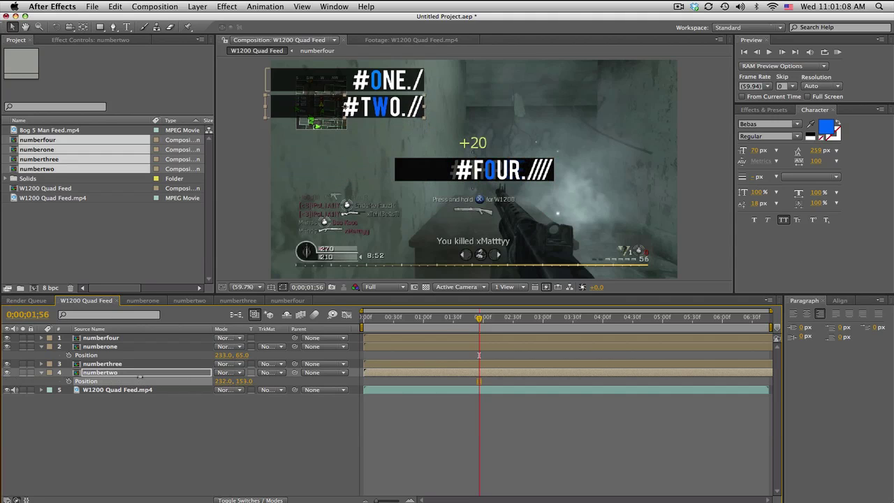
{"action": "left_click", "coordinate": [196, 364]}
{"action": "key", "text": "p"}
{"action": "left_click", "coordinate": [177, 348]}
{"action": "key", "text": "p"}
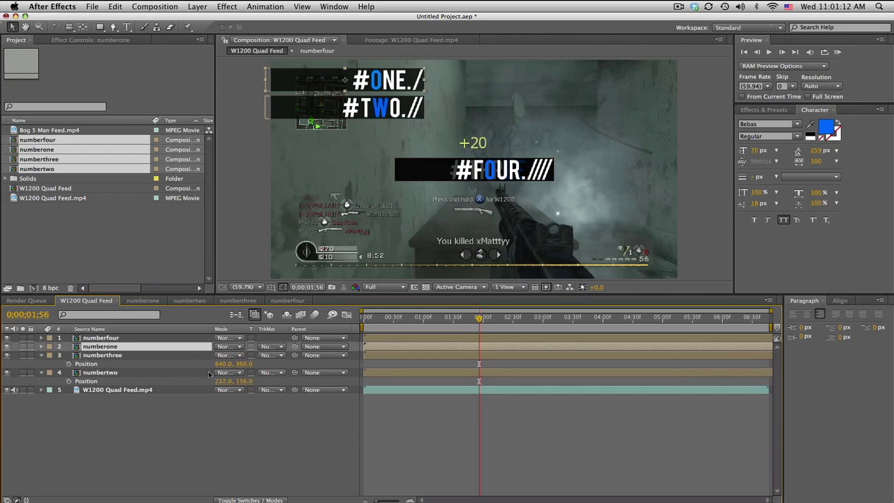
{"action": "left_click", "coordinate": [194, 373]}
Scrub the positions of #TWO.//, #THREE./// and #FOUR.//// (116, 341) into a staggered column.
{"action": "left_click_drag", "start_coordinate": [224, 381], "coordinate": [161, 364]}
{"action": "left_click", "coordinate": [181, 355]}
{"action": "left_click_drag", "start_coordinate": [222, 363], "coordinate": [114, 363]}
{"action": "mouse_move", "coordinate": [241, 364]}
{"action": "left_mouse_down"}
{"action": "mouse_move", "coordinate": [197, 364]}
{"action": "mouse_move", "coordinate": [240, 357]}
{"action": "left_mouse_up"}
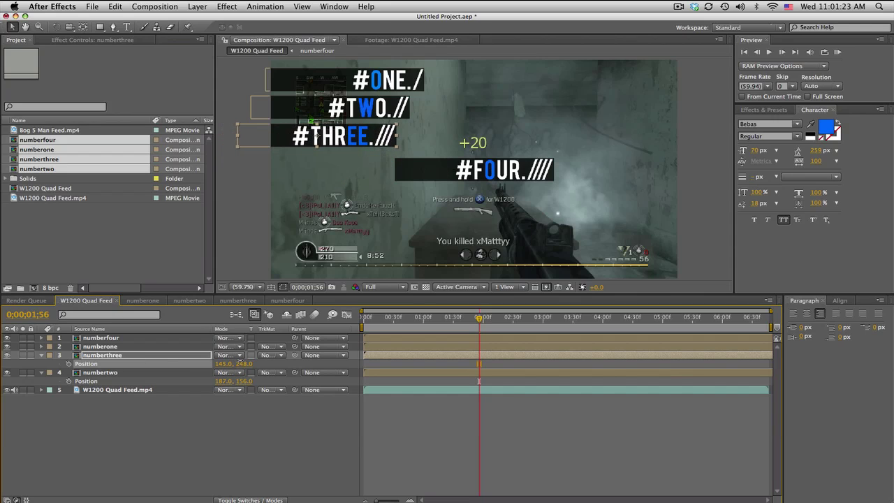
{"action": "left_click", "coordinate": [186, 347]}
{"action": "left_click", "coordinate": [181, 338]}
{"action": "key", "text": "p"}
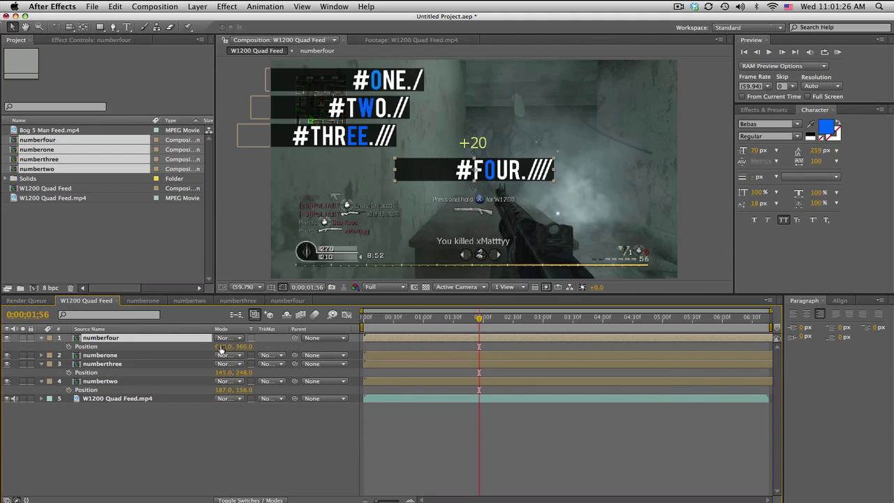
{"action": "mouse_move", "coordinate": [220, 347]}
{"action": "left_mouse_down"}
{"action": "mouse_move", "coordinate": [168, 345]}
{"action": "mouse_move", "coordinate": [232, 346]}
{"action": "left_mouse_up"}
{"action": "left_click", "coordinate": [425, 429]}
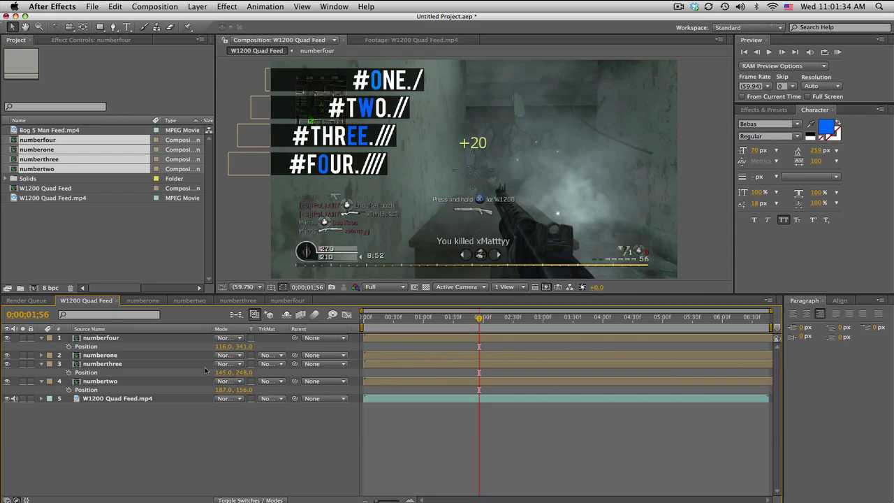
{"action": "left_click", "coordinate": [163, 381]}
{"action": "left_click", "coordinate": [167, 337], "text": "shift"}
{"action": "left_click", "coordinate": [229, 337]}
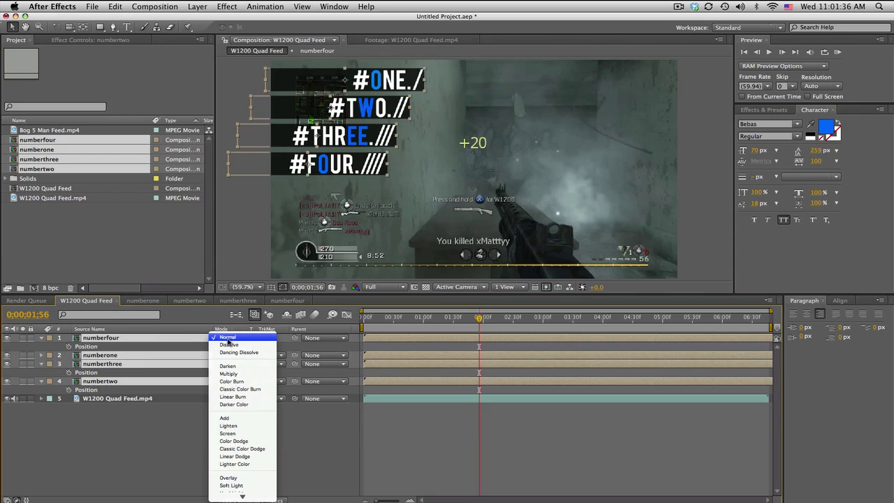
{"action": "left_click", "coordinate": [232, 479]}
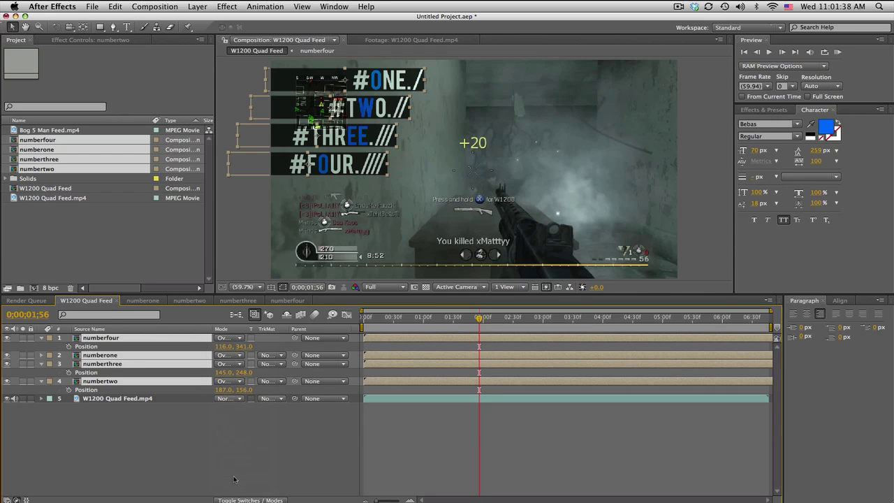
{"action": "left_click", "coordinate": [233, 338]}
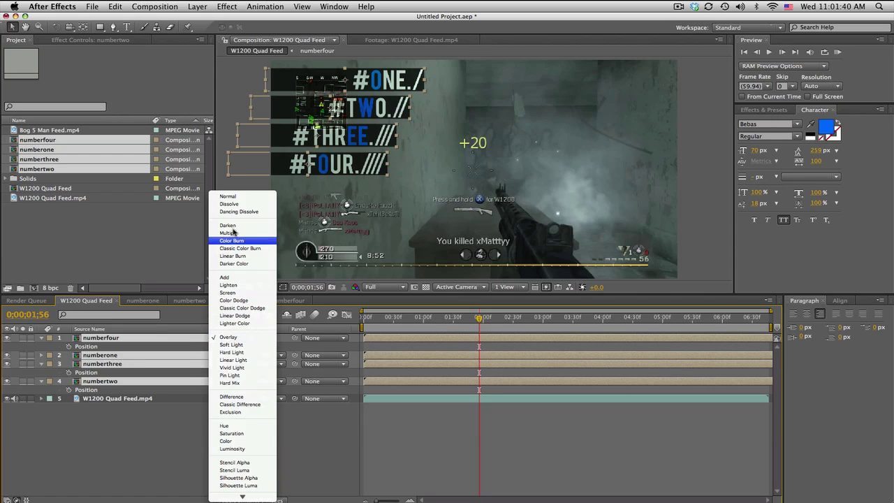
{"action": "left_click", "coordinate": [233, 199]}
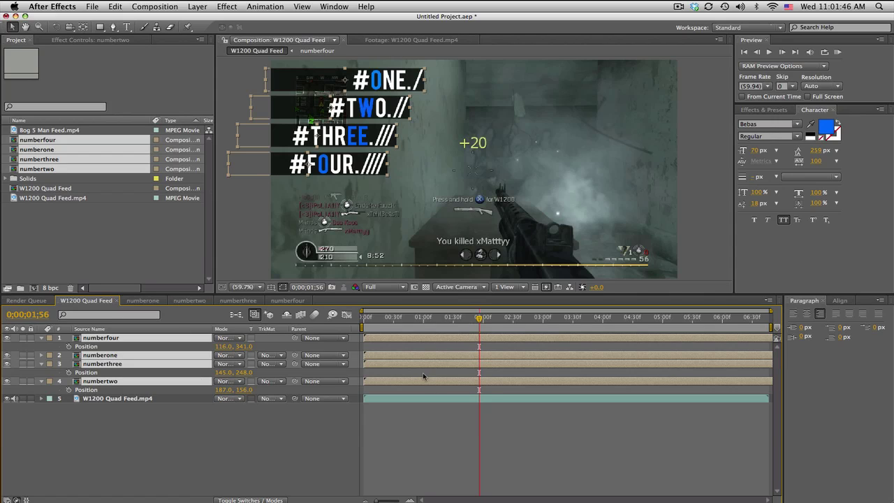
{"action": "left_click", "coordinate": [455, 437]}
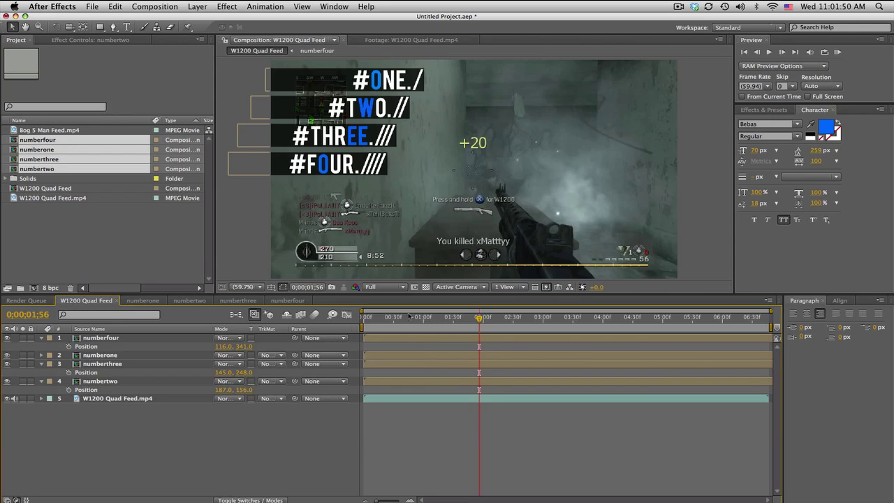
Reveal the footage's audio waveform and move the playhead back to the first kill.
{"action": "left_click", "coordinate": [462, 400]}
{"action": "key", "text": "l"}
{"action": "key", "text": "l"}
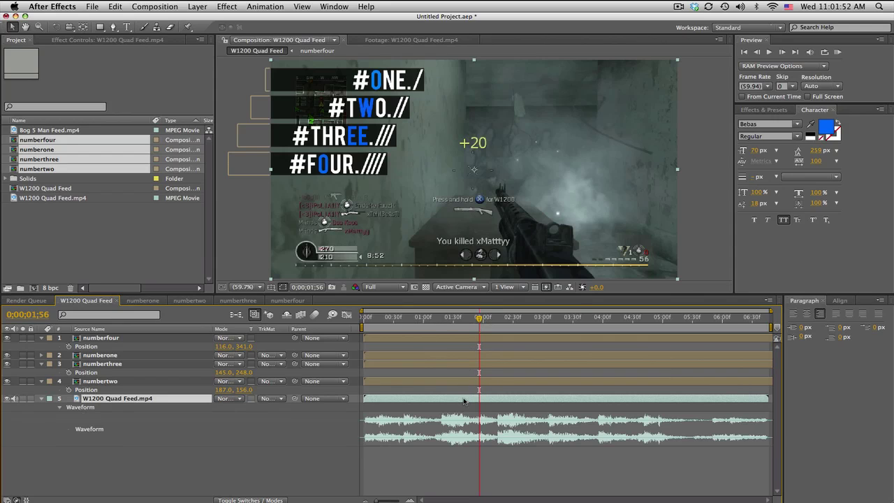
{"action": "left_click_drag", "start_coordinate": [442, 322], "coordinate": [409, 321]}
Search 'linear' in Effects & Presets and apply Linear Wipe to the numberone layer.
{"action": "left_click", "coordinate": [763, 109]}
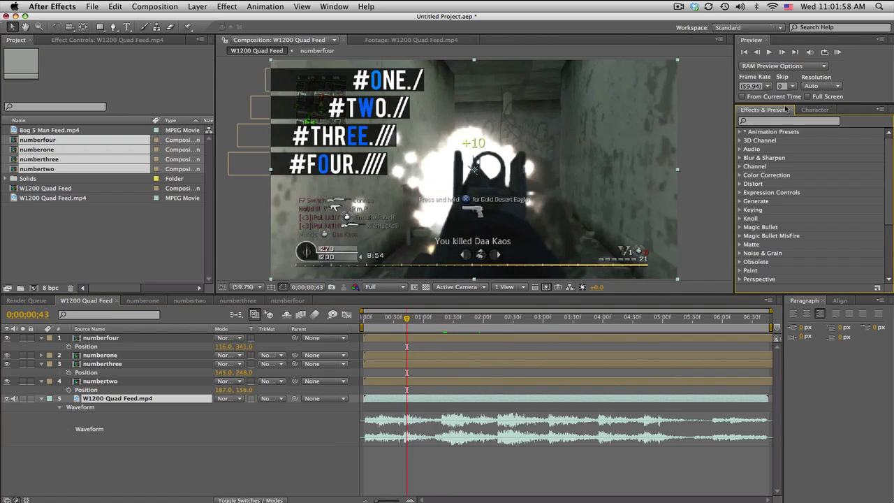
{"action": "left_click", "coordinate": [749, 121]}
{"action": "type", "text": "linear"}
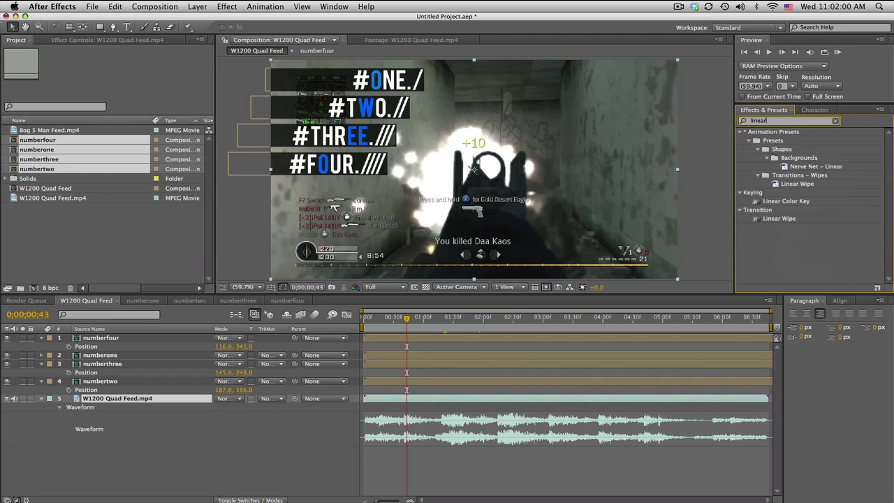
{"action": "left_click_drag", "start_coordinate": [778, 220], "coordinate": [136, 353]}
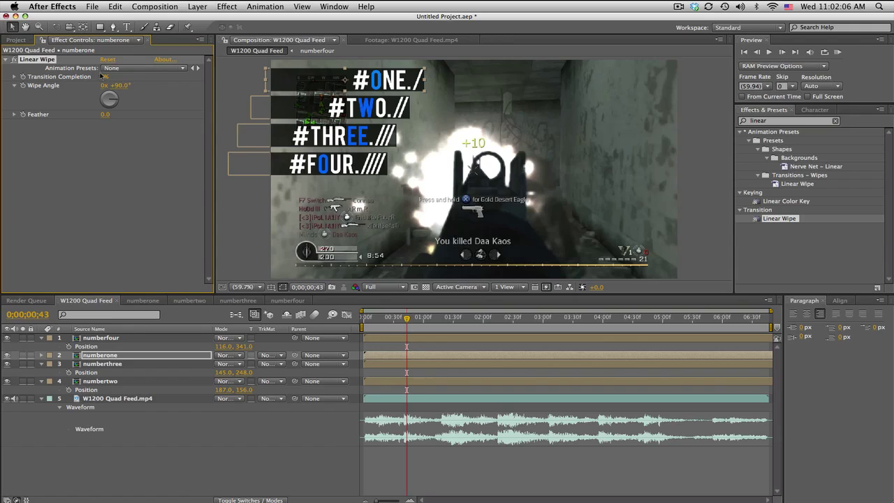
Set the wipe angle to -90° and keyframe Transition Completion from 100% at 0;00;00;43 to 0% at 0;00;00;49.
{"action": "mouse_move", "coordinate": [102, 76]}
{"action": "left_mouse_down"}
{"action": "mouse_move", "coordinate": [148, 75]}
{"action": "mouse_move", "coordinate": [126, 79]}
{"action": "left_mouse_up"}
{"action": "left_click", "coordinate": [118, 85]}
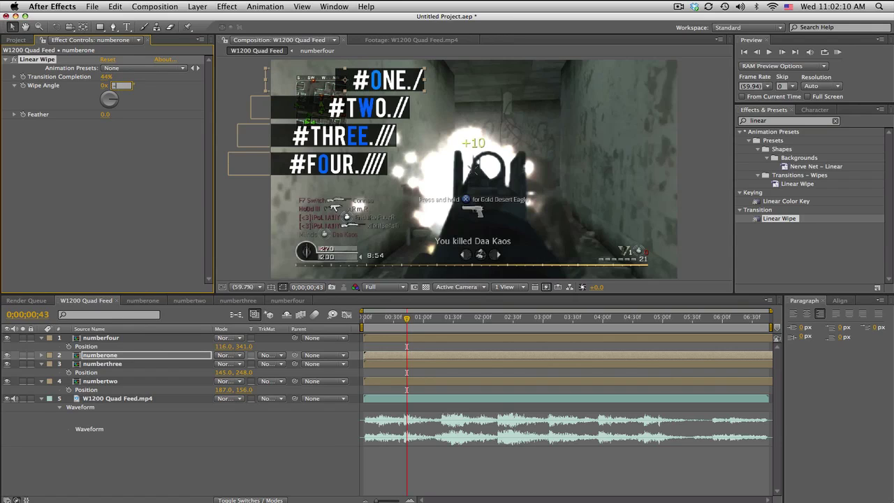
{"action": "type", "text": "-90"}
{"action": "key", "text": "Return"}
{"action": "left_click_drag", "start_coordinate": [108, 78], "coordinate": [159, 76]}
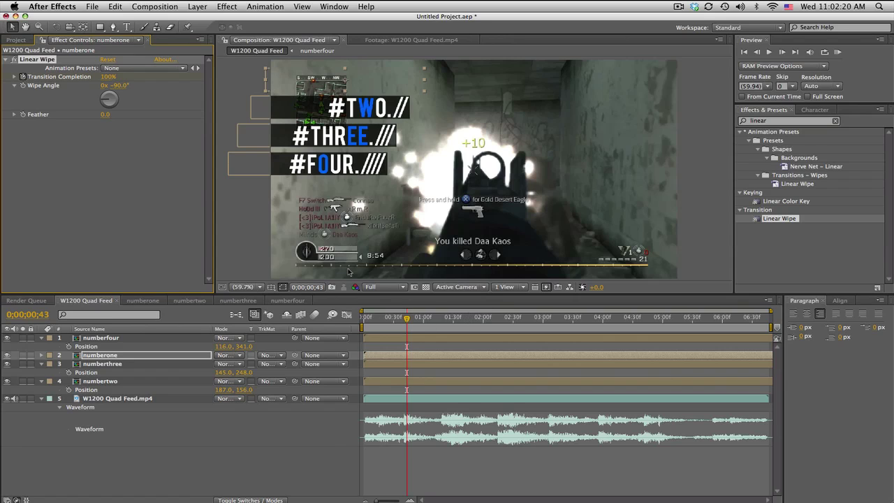
{"action": "key", "text": "equal"}
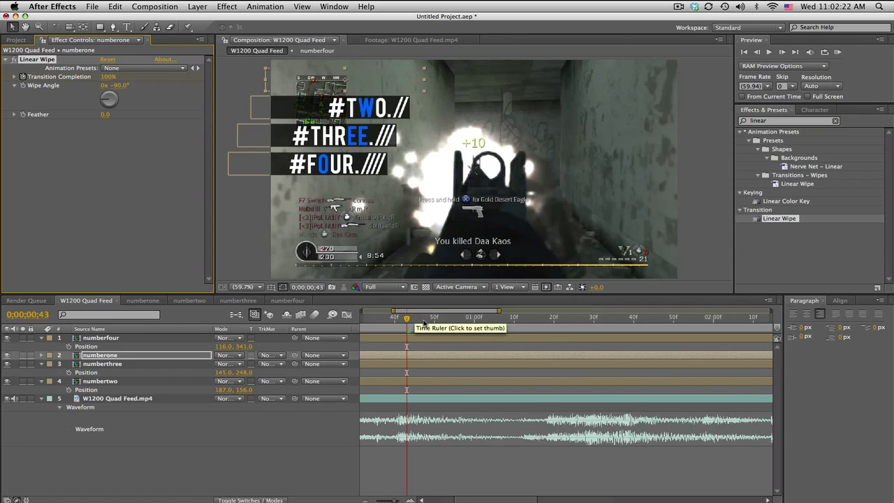
{"action": "left_click", "coordinate": [430, 320]}
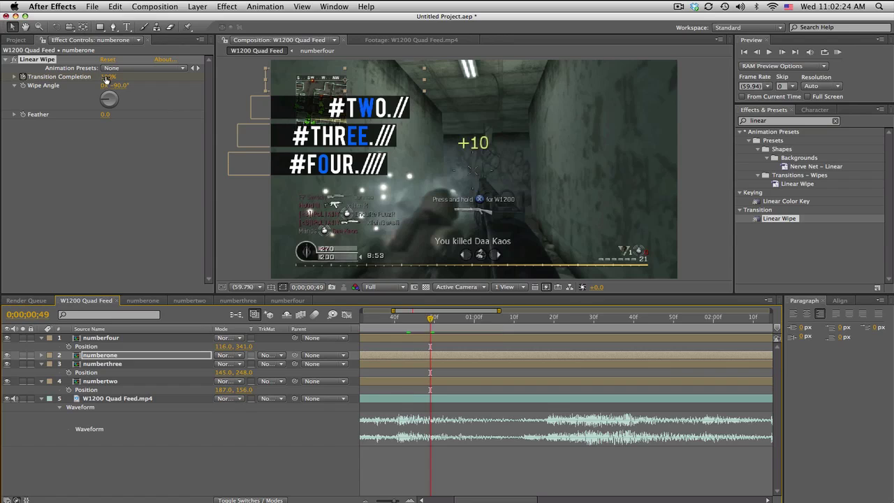
{"action": "left_click_drag", "start_coordinate": [105, 79], "coordinate": [63, 79]}
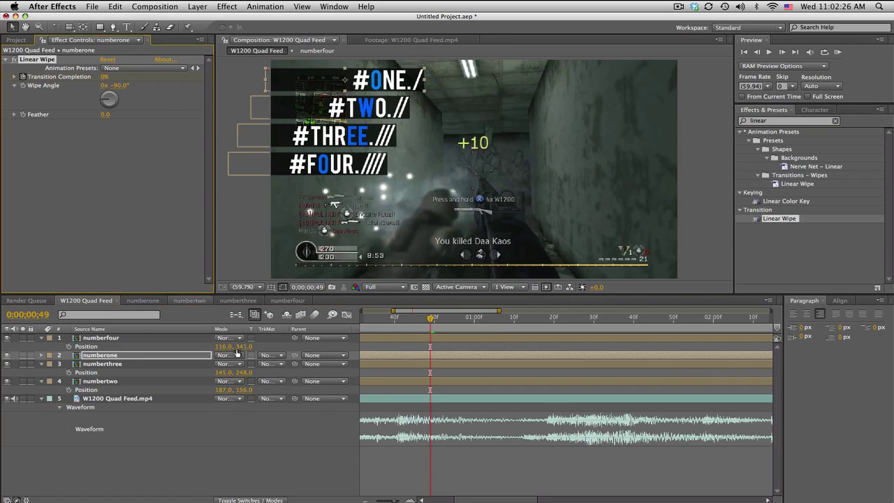
Reveal numberone's keyframes and select both Transition Completion keyframes.
{"action": "left_click", "coordinate": [168, 357]}
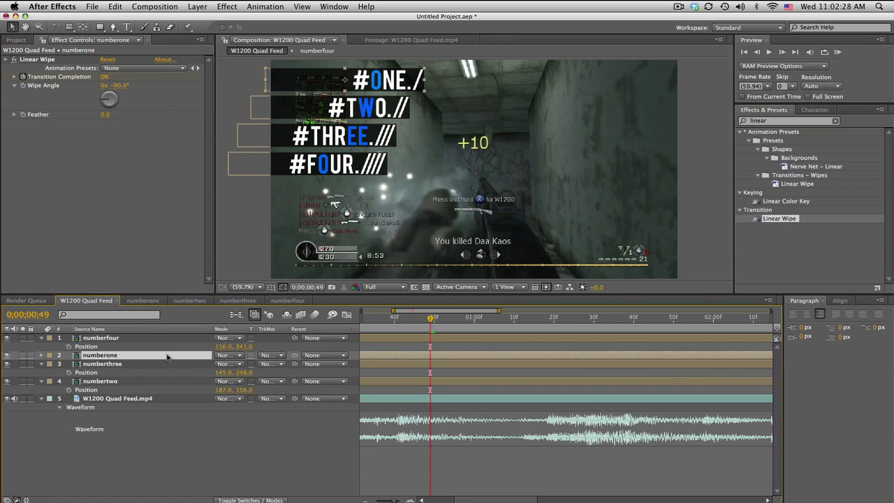
{"action": "key", "text": "u"}
{"action": "left_click", "coordinate": [98, 365]}
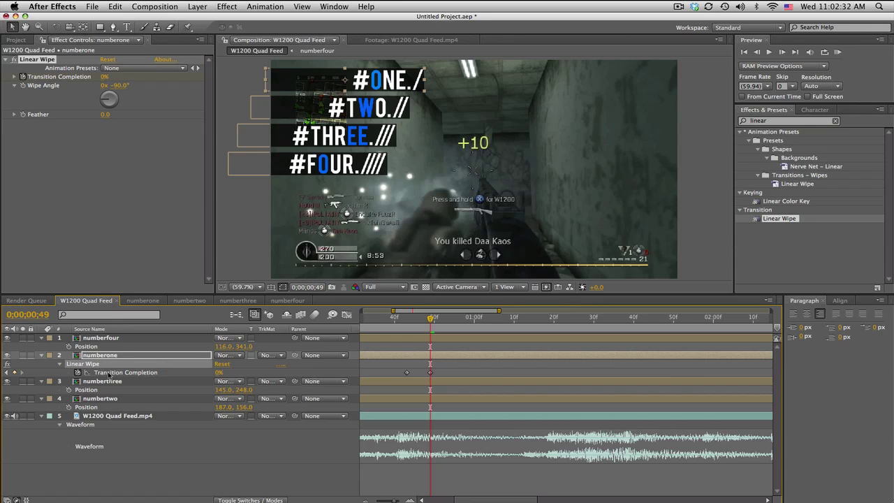
{"action": "left_click", "coordinate": [109, 373]}
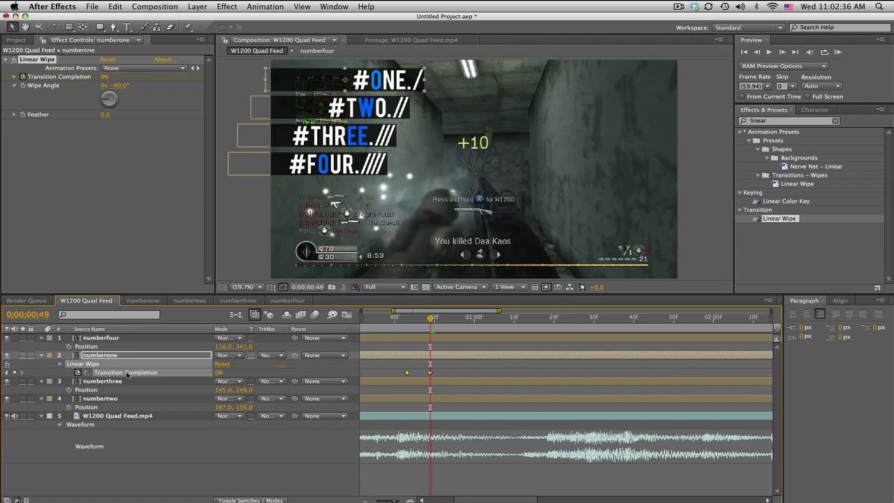
Paste the wipe keyframes onto numbertwo at the second kill.
{"action": "left_click", "coordinate": [574, 318]}
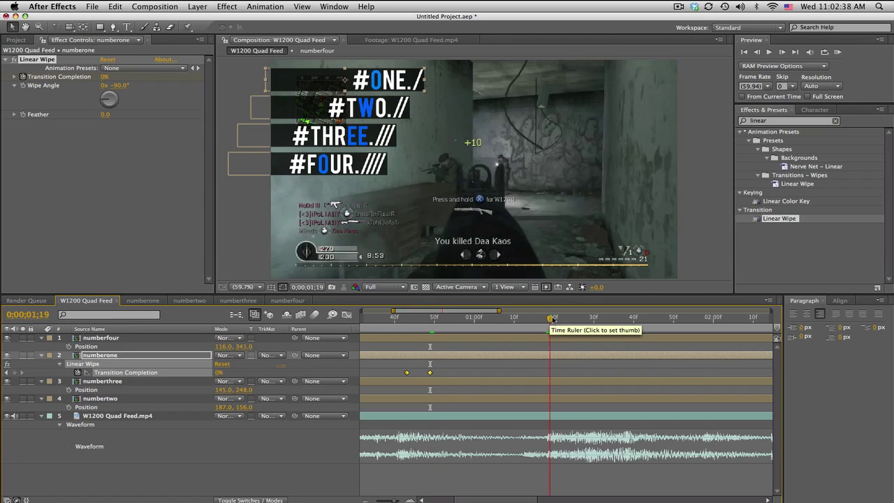
{"action": "left_click_drag", "start_coordinate": [583, 319], "coordinate": [623, 317]}
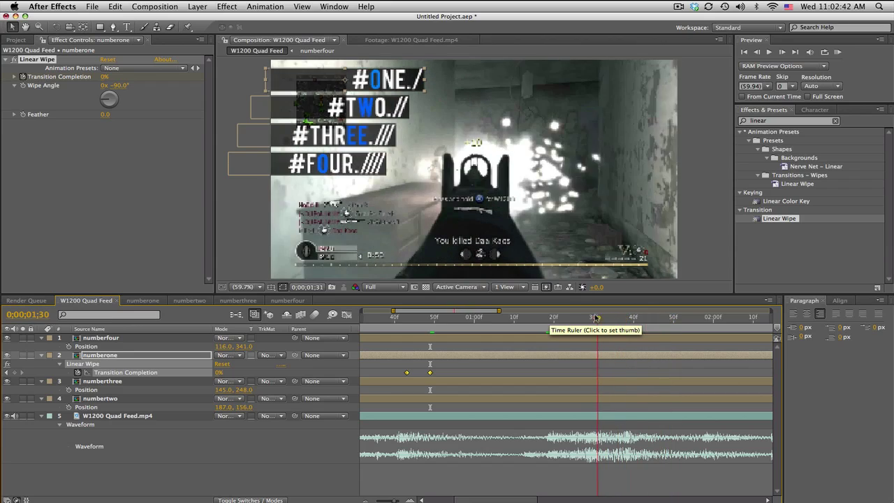
{"action": "left_click", "coordinate": [102, 398]}
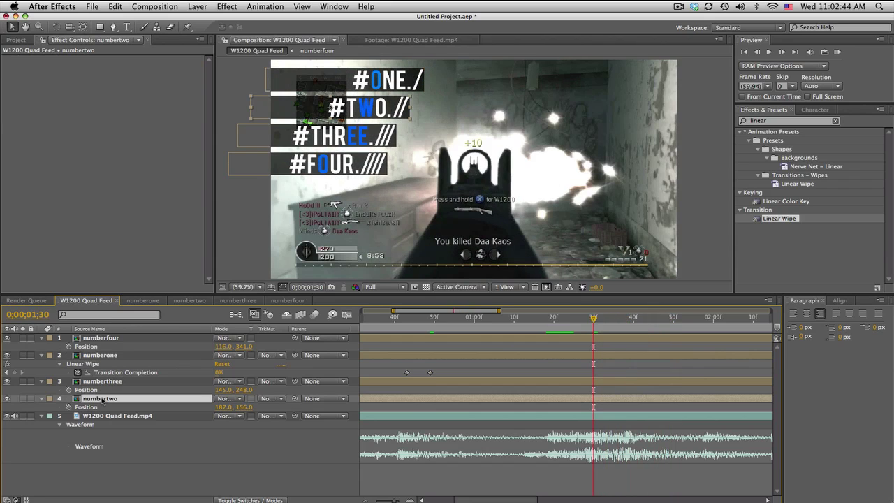
{"action": "key", "text": "super+v"}
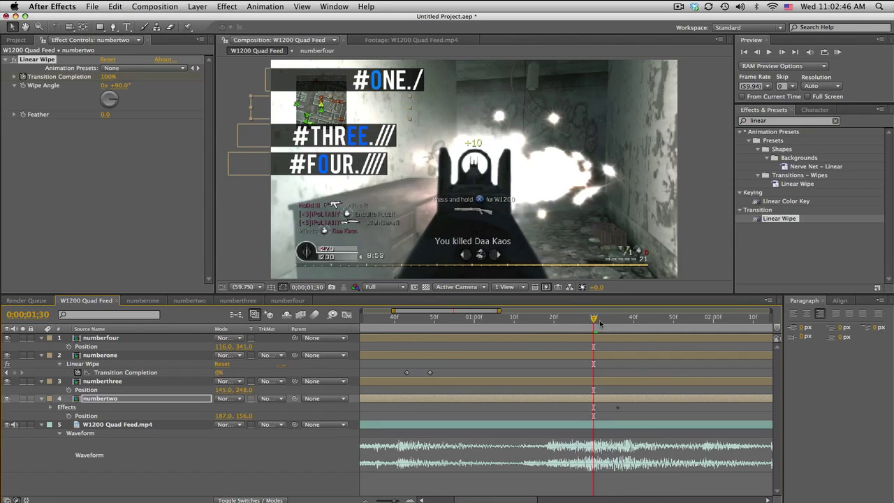
{"action": "left_click", "coordinate": [599, 323]}
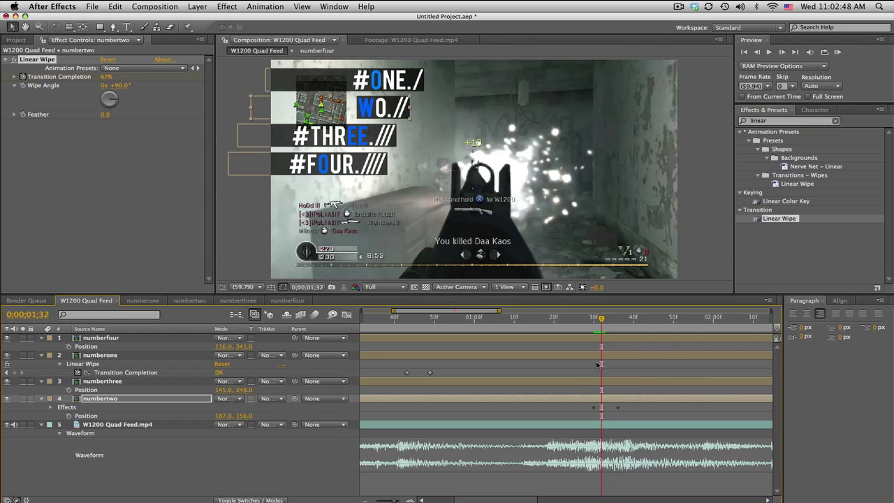
Paste the wipe keyframes onto numberthree at the third kill, around 2;15.
{"action": "key", "text": "minus"}
{"action": "left_click", "coordinate": [574, 318]}
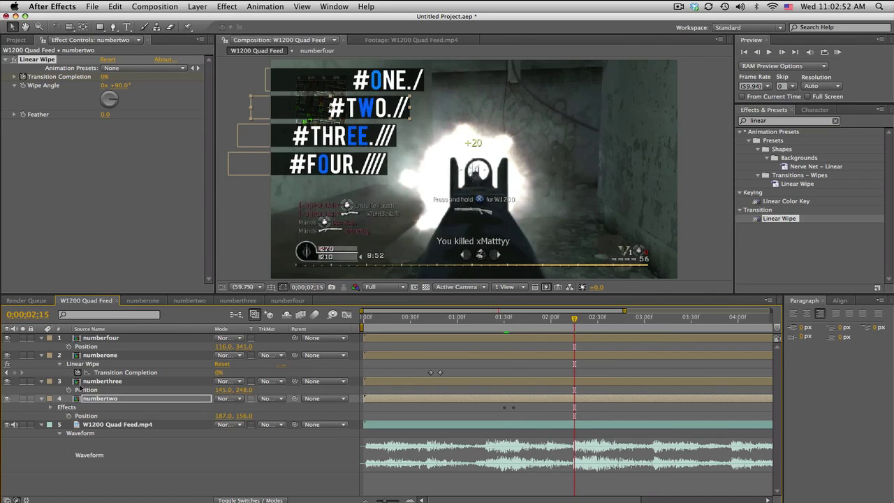
{"action": "left_click", "coordinate": [98, 381]}
{"action": "key", "text": "super+v"}
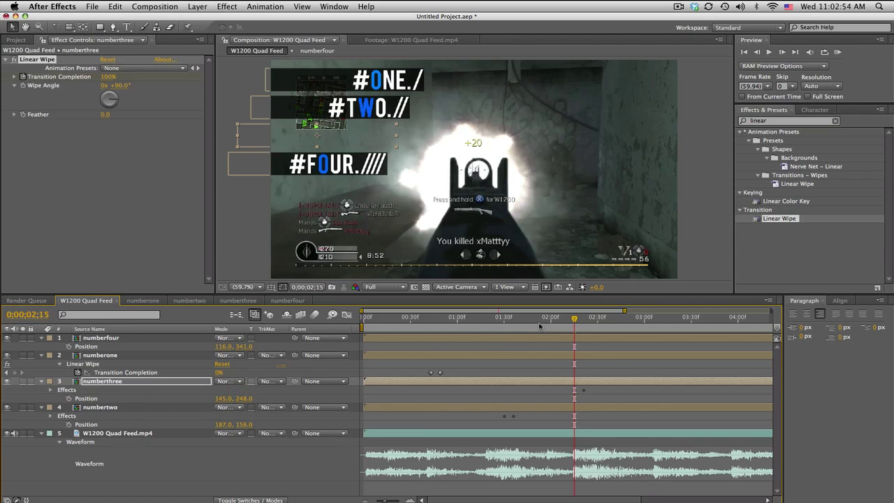
{"action": "left_click_drag", "start_coordinate": [574, 318], "coordinate": [578, 318]}
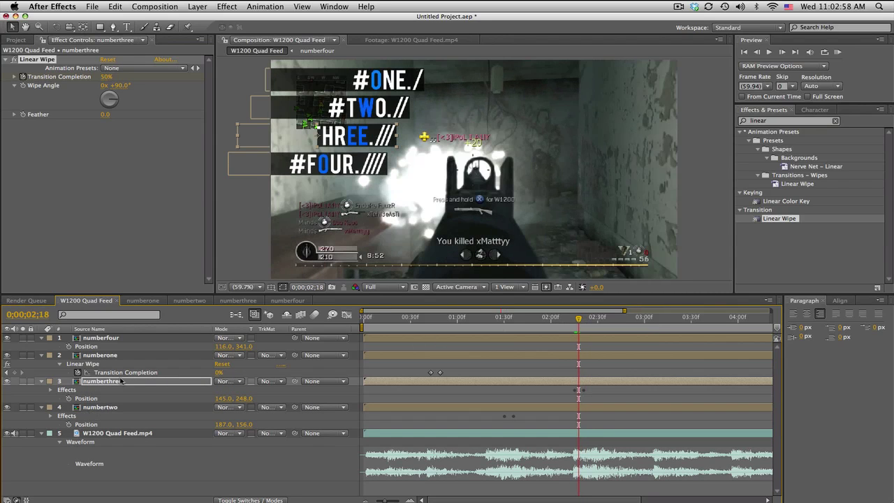
Set the Linear Wipe angle to -90° on both numberthree and numbertwo.
{"action": "left_click", "coordinate": [120, 85]}
{"action": "type", "text": "-90"}
{"action": "key", "text": "Return"}
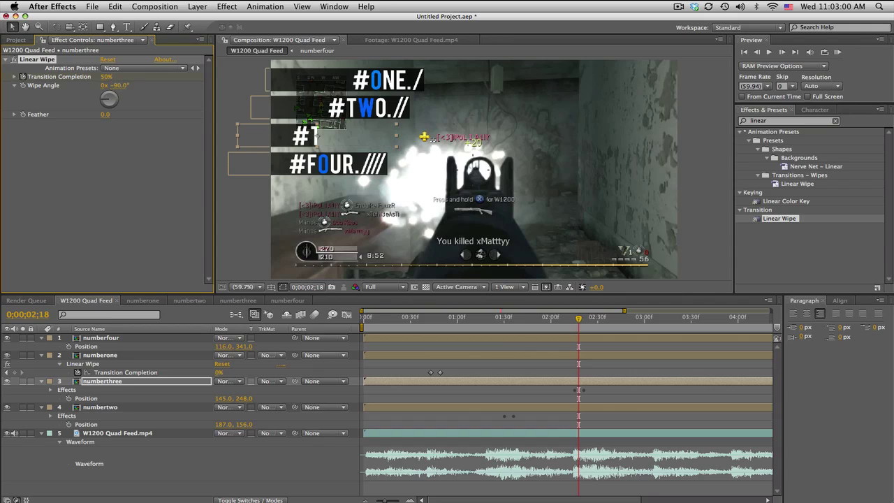
{"action": "left_click", "coordinate": [127, 338]}
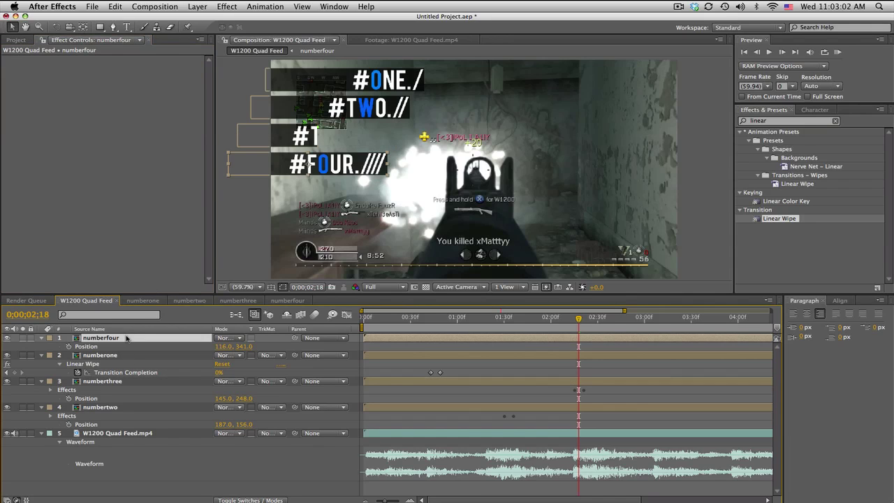
{"action": "left_click", "coordinate": [119, 411]}
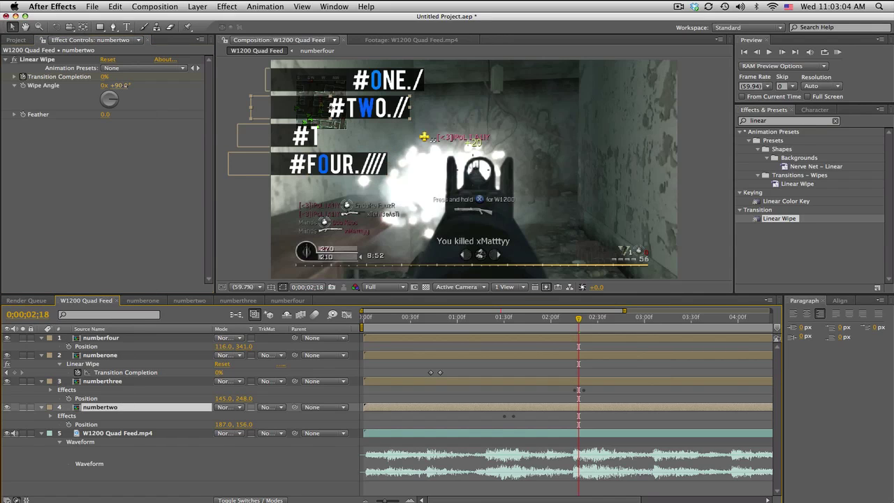
{"action": "left_click", "coordinate": [120, 85]}
{"action": "type", "text": "-90"}
{"action": "key", "text": "Return"}
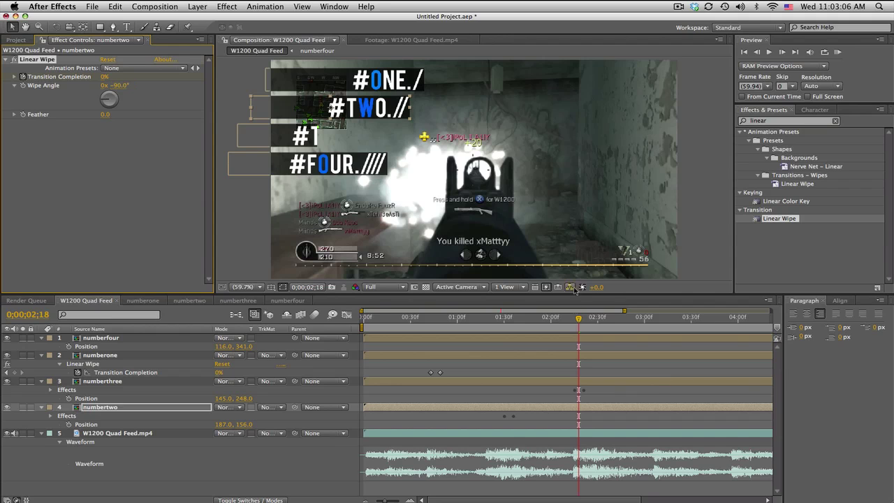
{"action": "left_click_drag", "start_coordinate": [652, 319], "coordinate": [724, 320]}
Hide the numberfour (#FOUR) layer and set the viewer resolution to Quarter.
{"action": "left_click", "coordinate": [7, 338]}
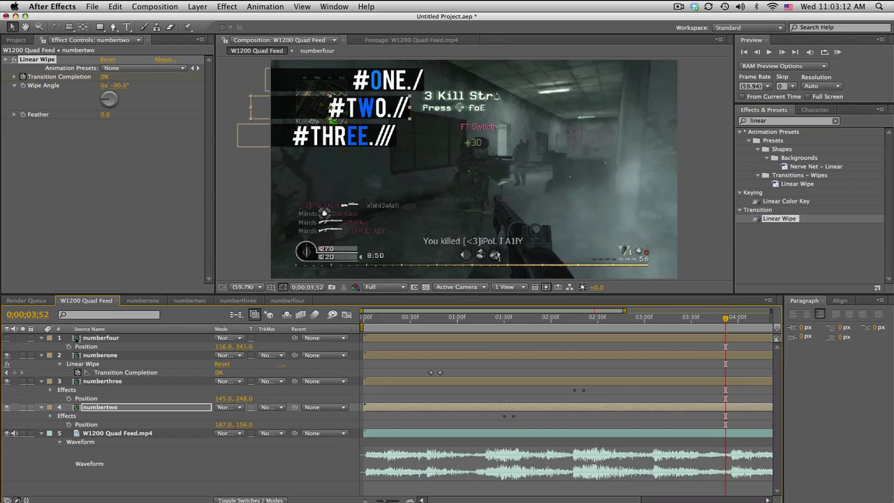
{"action": "left_click", "coordinate": [387, 286]}
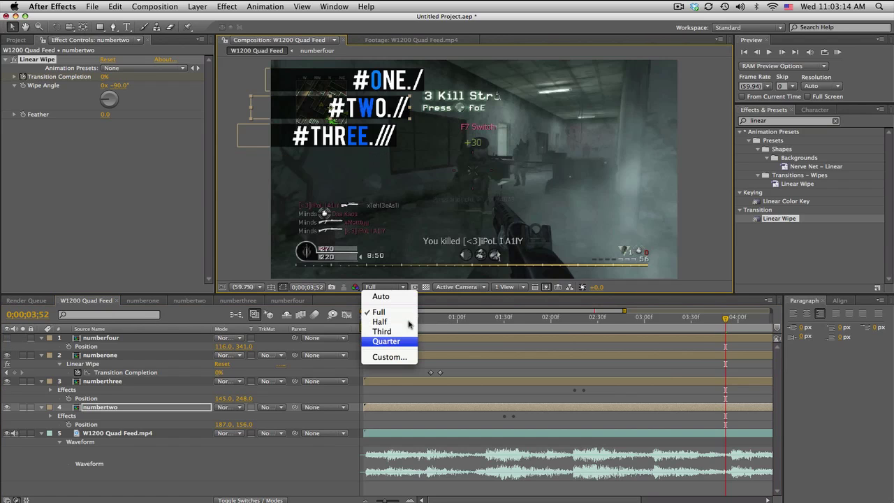
{"action": "left_click", "coordinate": [402, 340]}
RAM-preview from 2;38 to check the #ONE–#THREE wipes, ending at 2;46.
{"action": "left_click", "coordinate": [609, 320]}
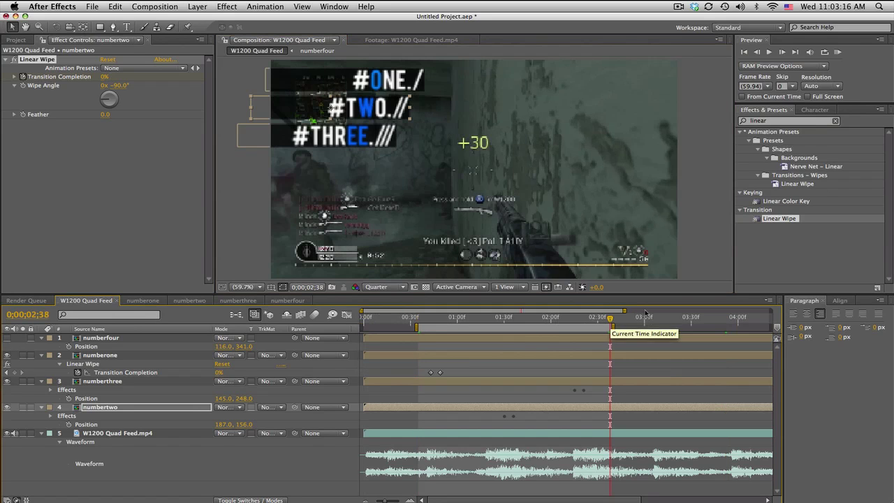
{"action": "left_click", "coordinate": [837, 54]}
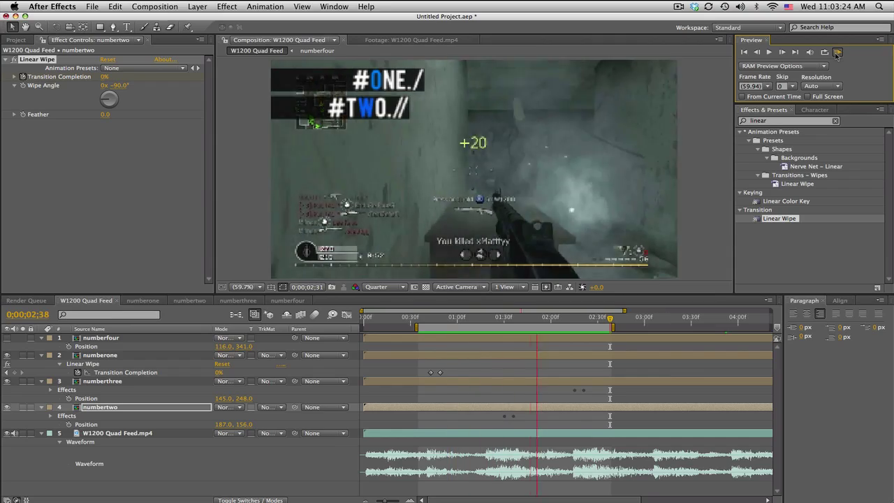
{"action": "key", "text": "space"}
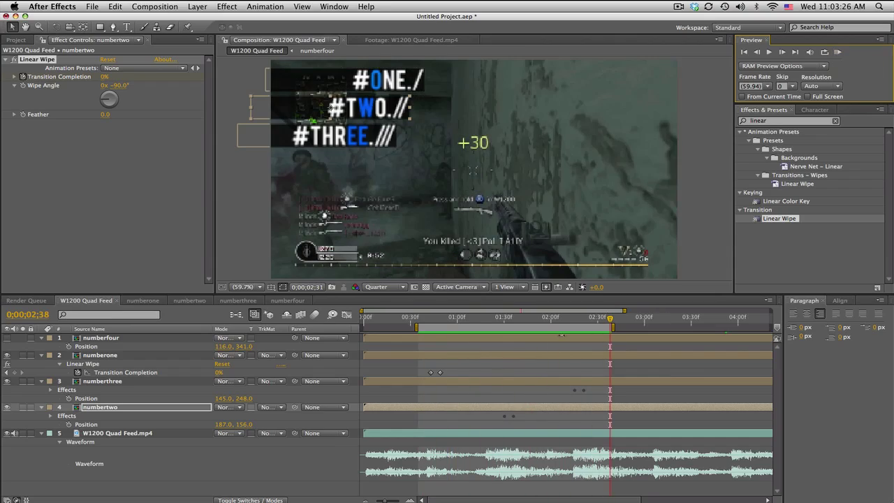
{"action": "left_click", "coordinate": [426, 317]}
{"action": "key", "text": "space"}
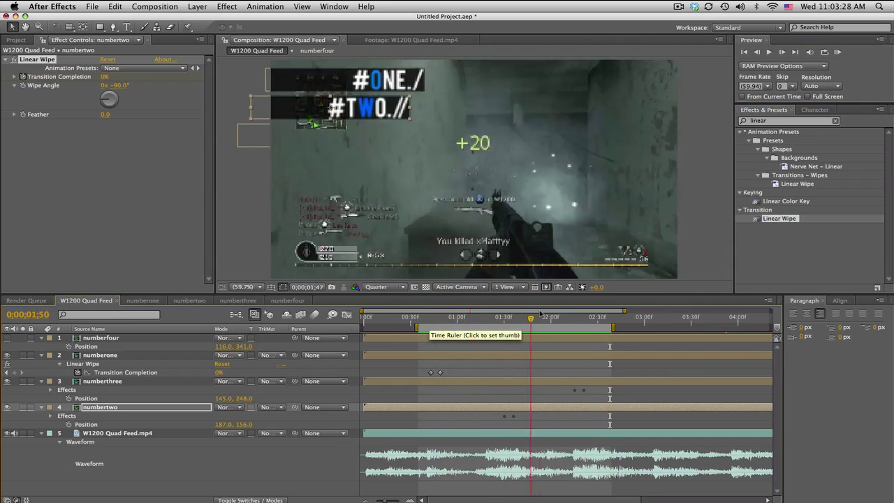
{"action": "key", "text": "space"}
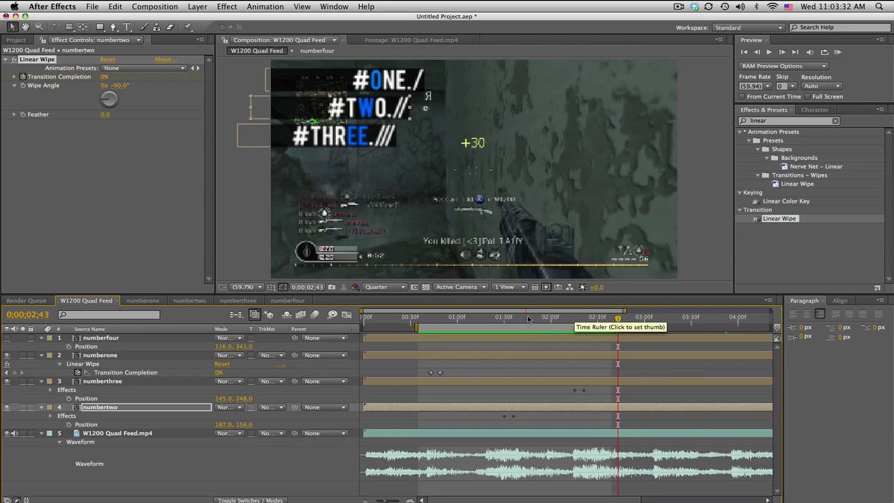
{"action": "left_click", "coordinate": [623, 318]}
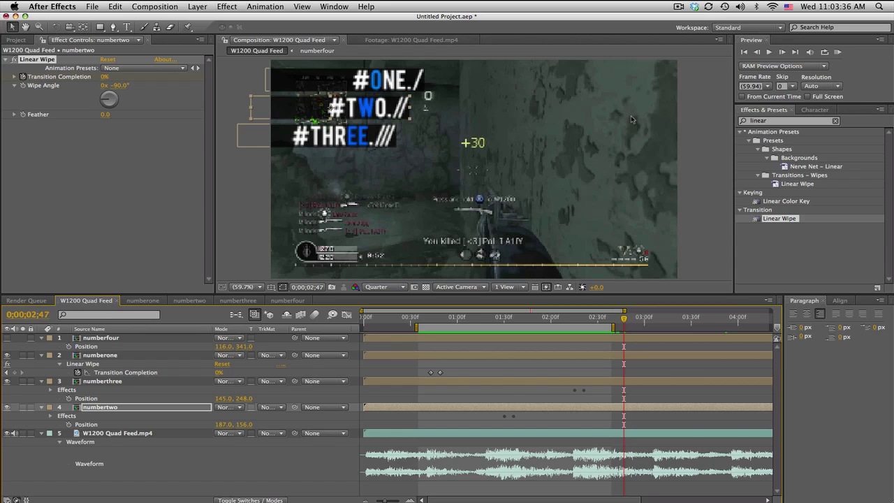
Select the #four.//// layer in numberfour, then scrub W1200 Quad Feed to review the first three wipes.
{"action": "left_click", "coordinate": [290, 301]}
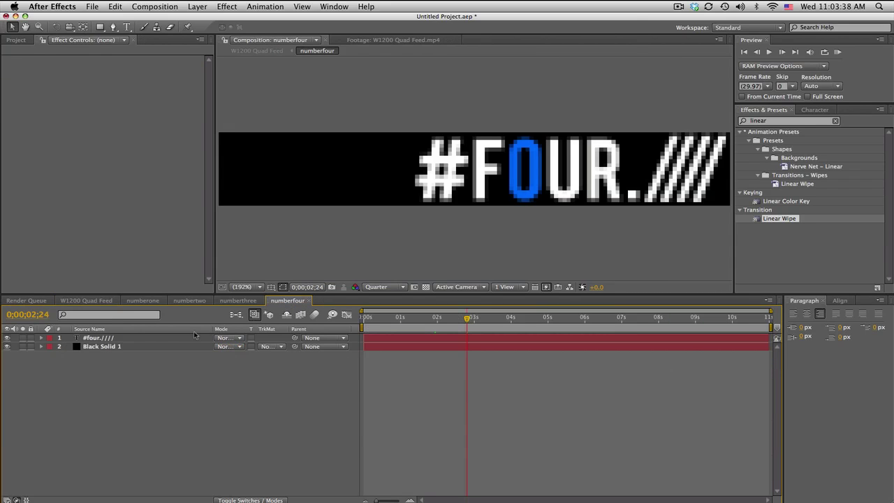
{"action": "left_click", "coordinate": [133, 337]}
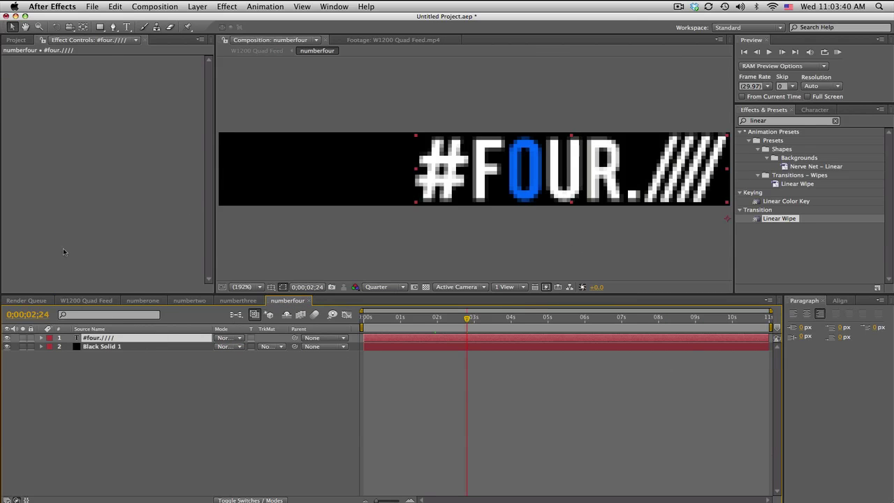
{"action": "left_click", "coordinate": [86, 300]}
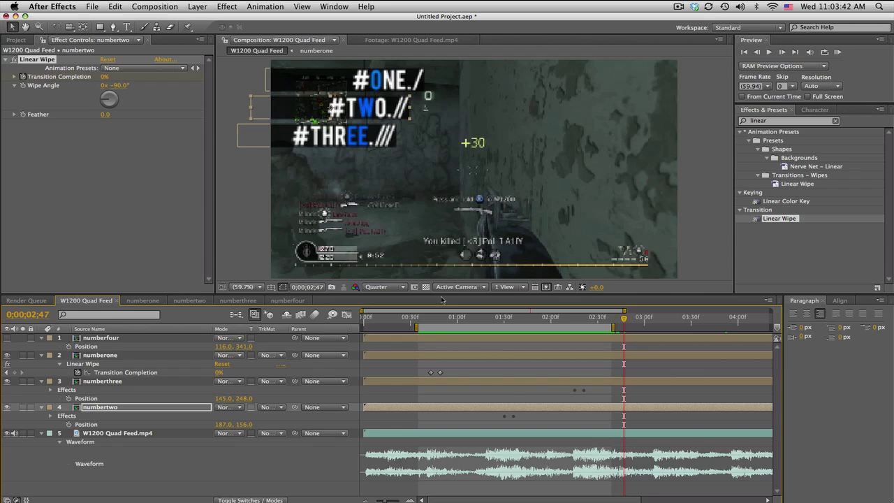
{"action": "left_click_drag", "start_coordinate": [448, 317], "coordinate": [667, 316]}
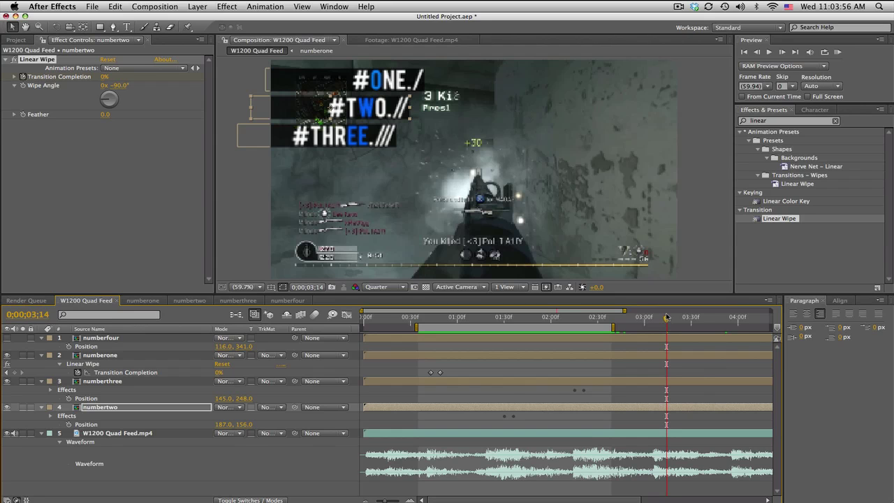
{"action": "left_click_drag", "start_coordinate": [431, 320], "coordinate": [582, 307]}
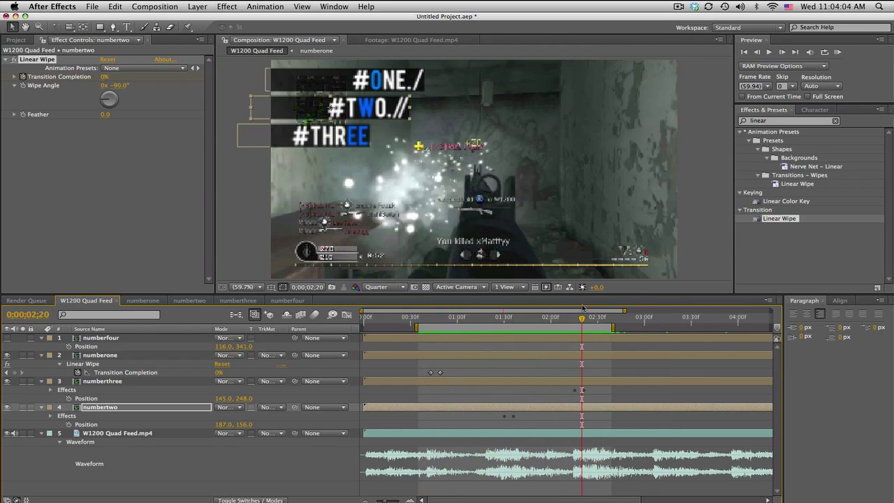